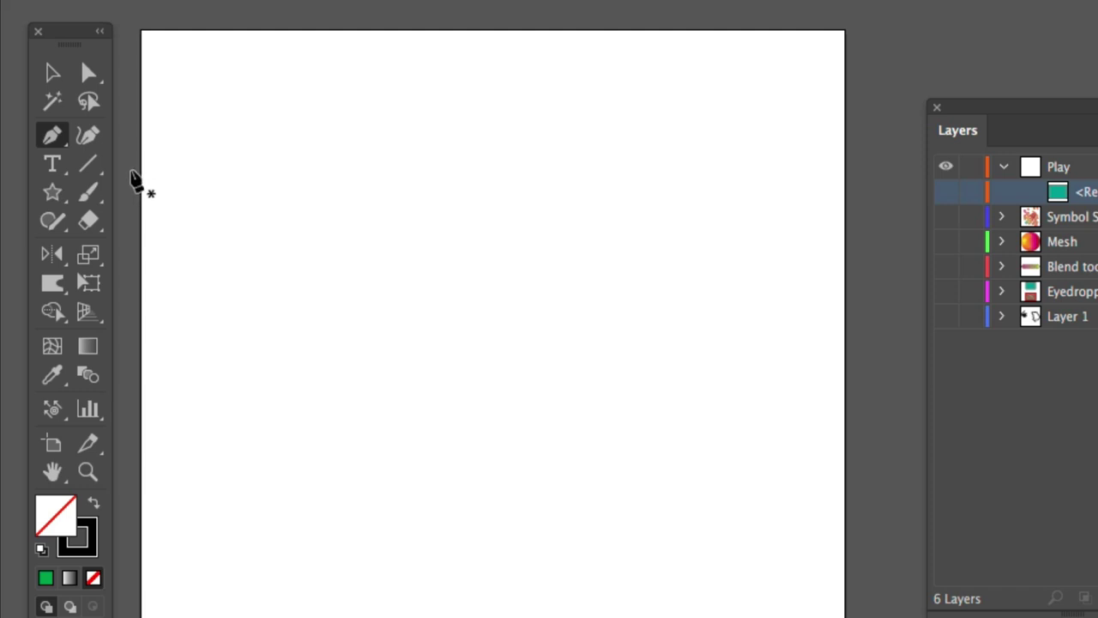
Tear the Pen tool group off into a floating panel placed near the top of the canvas.
left_click_drag(50, 138, 345, 175)
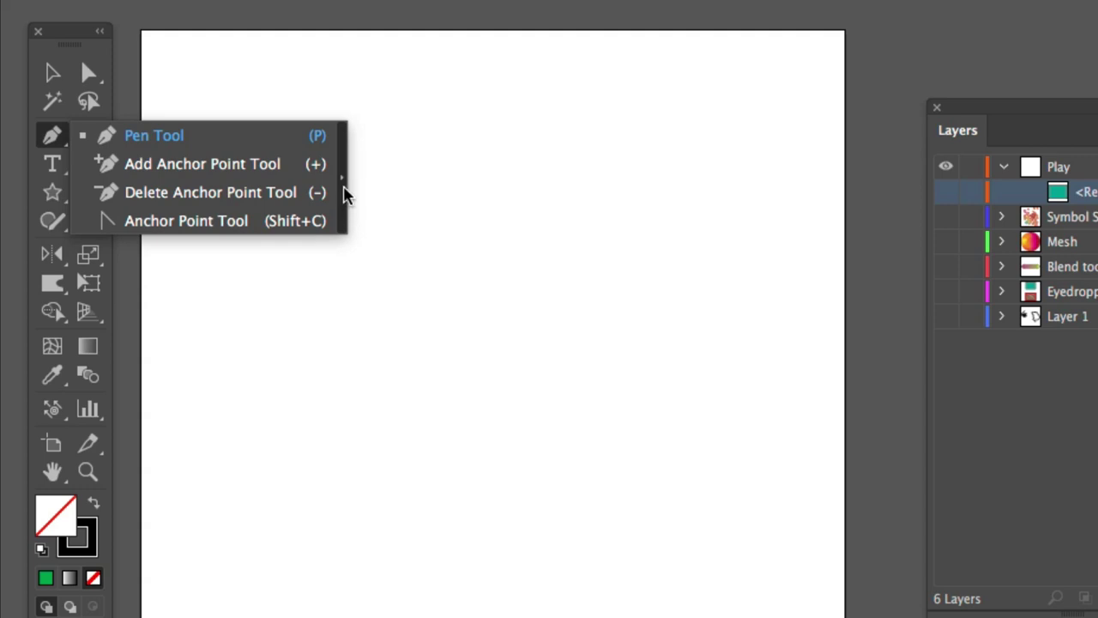
left_click_drag(345, 188, 343, 171)
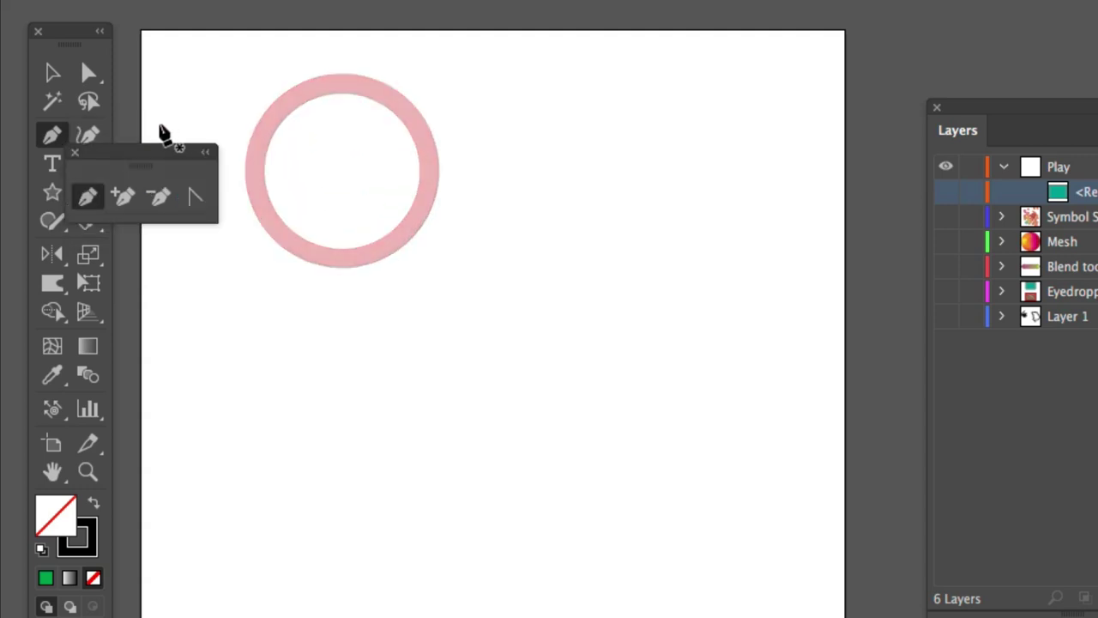
left_click_drag(120, 146, 613, 73)
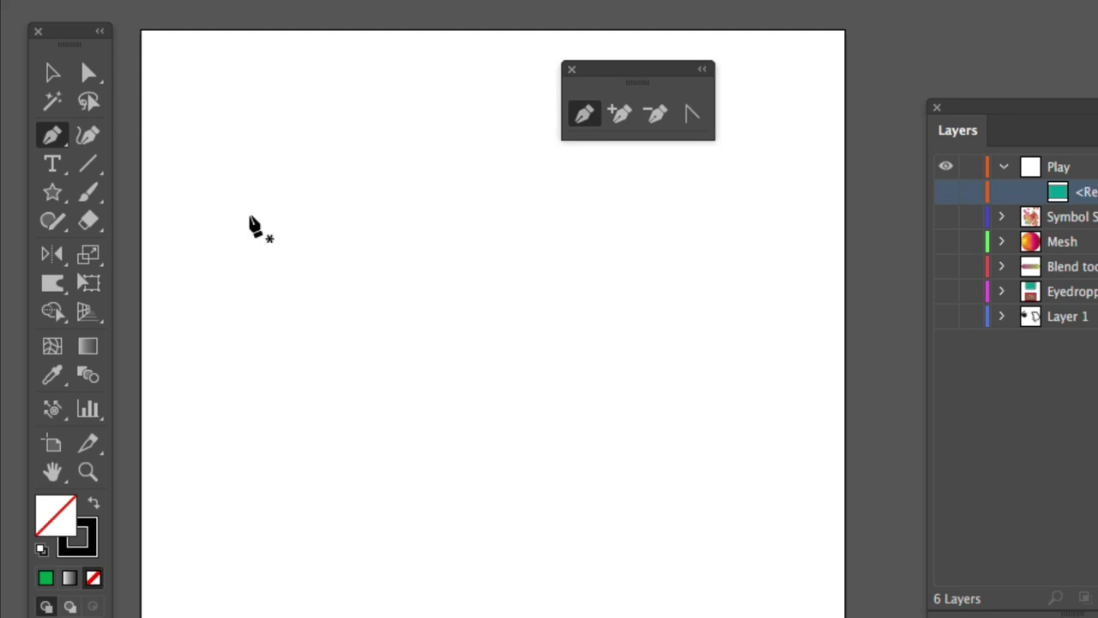
Draw a closed square path with the Pen tool by clicking four corners and the start point.
left_click(248, 215, "shift")
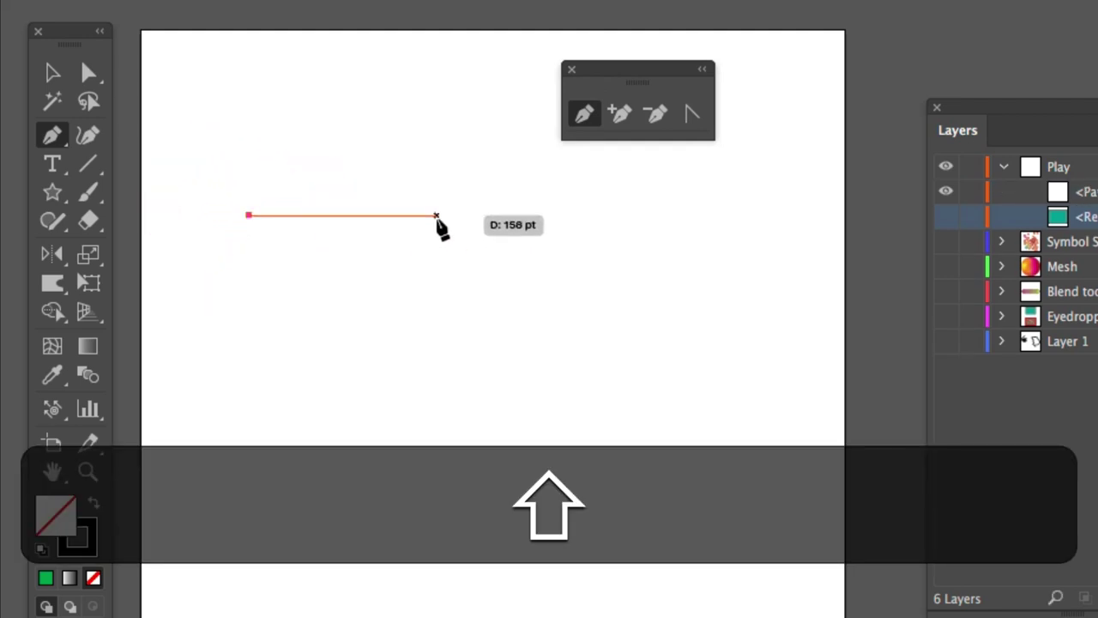
left_click(437, 215, "shift")
left_click(436, 412, "shift")
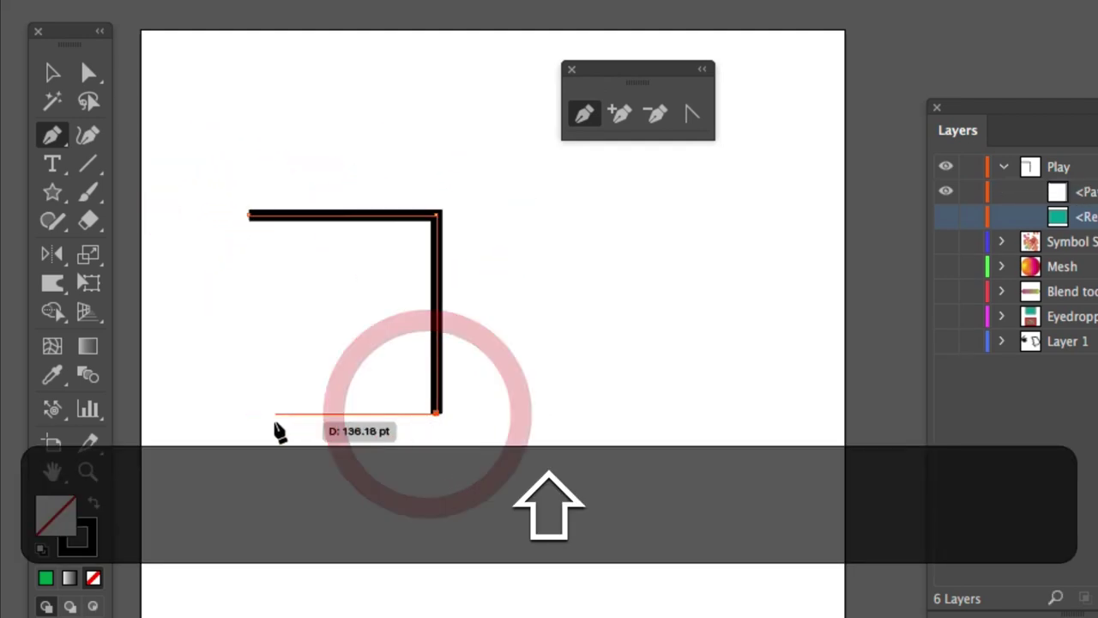
left_click(248, 413, "shift")
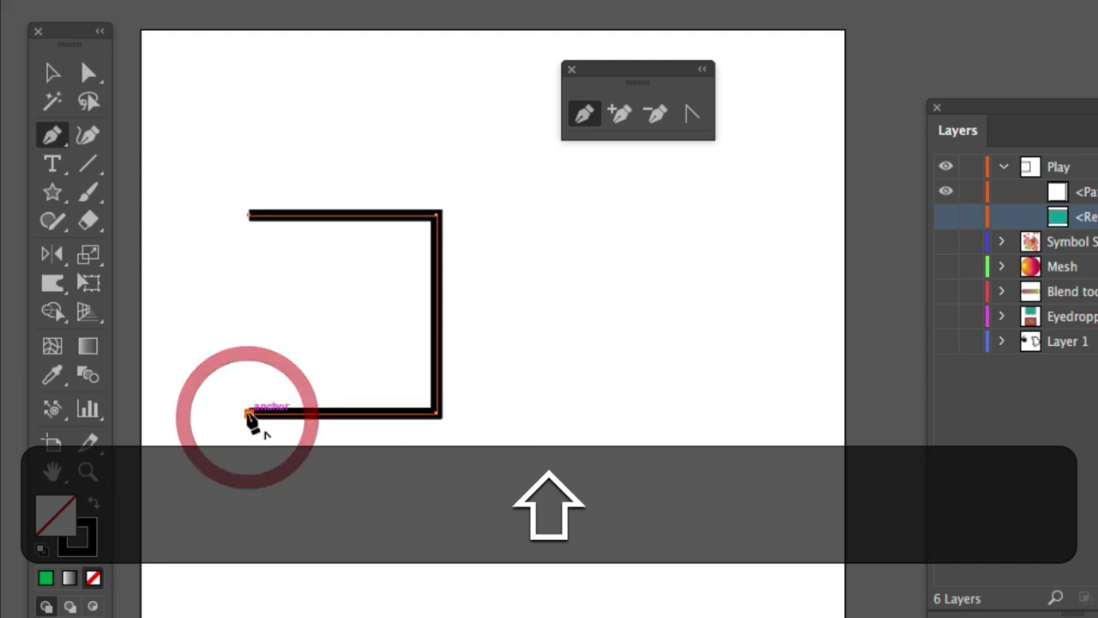
left_click(249, 215)
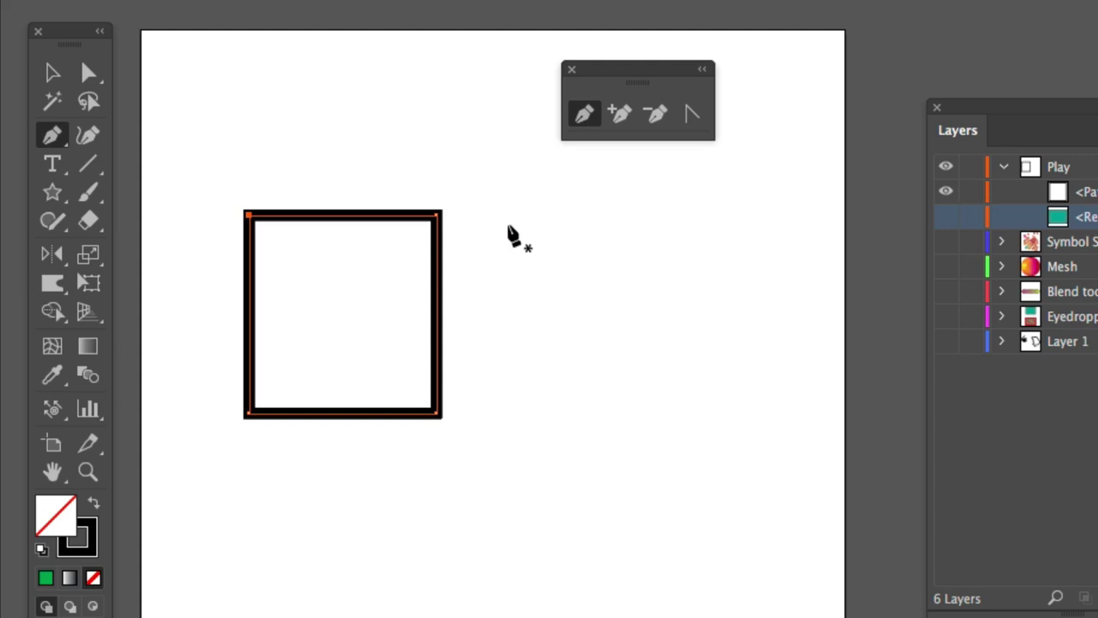
Draw an open U-shaped path to the right of the square and end it.
left_click(525, 216)
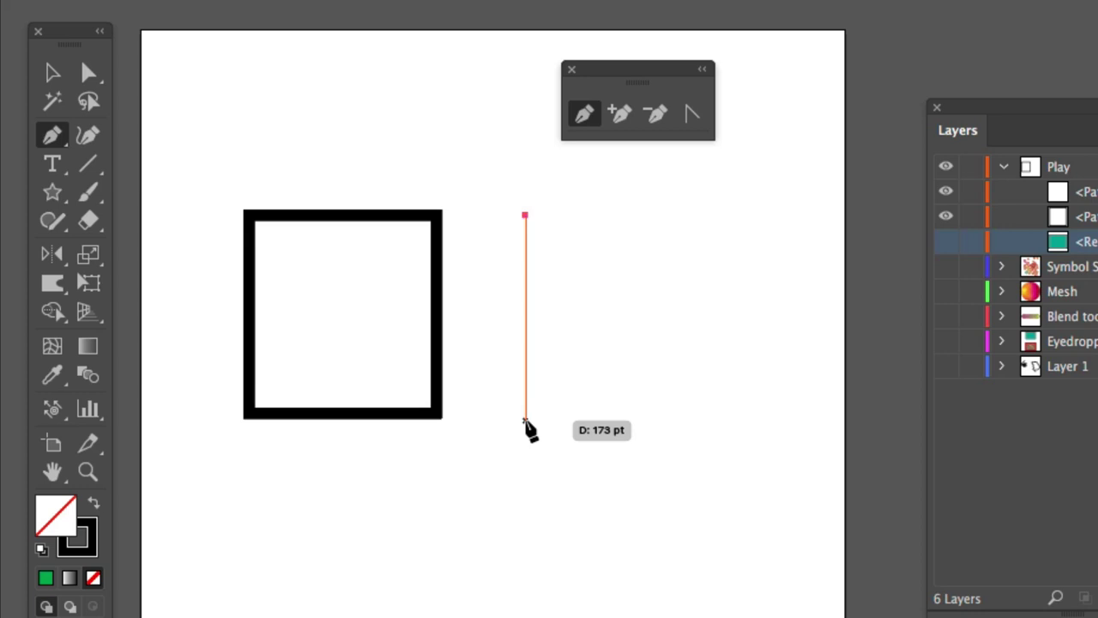
left_click(525, 414)
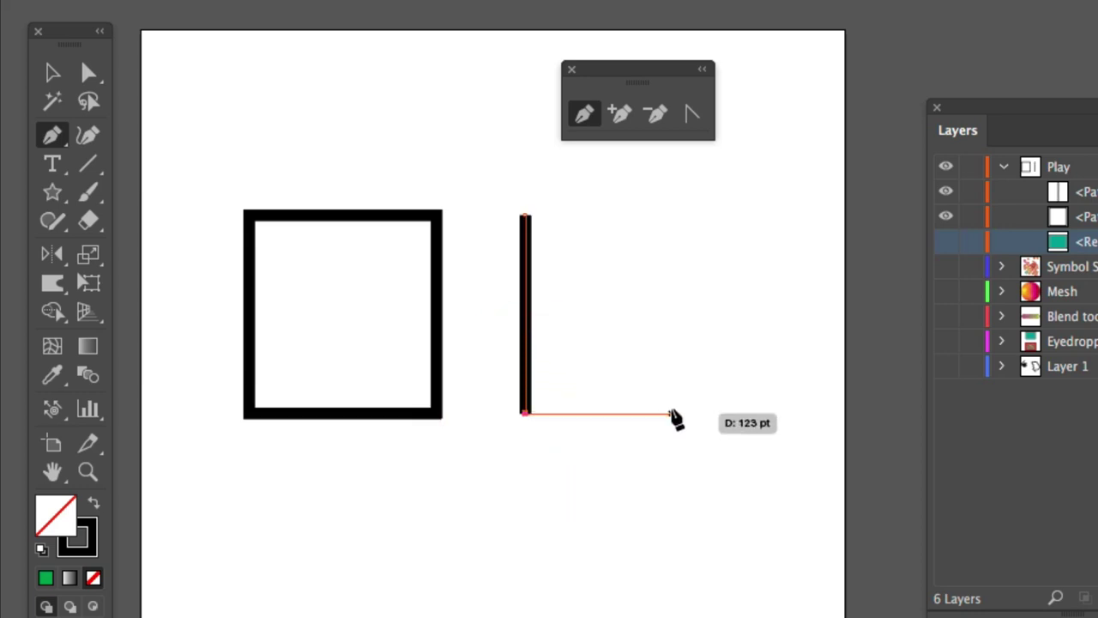
left_click(671, 413)
left_click(671, 347)
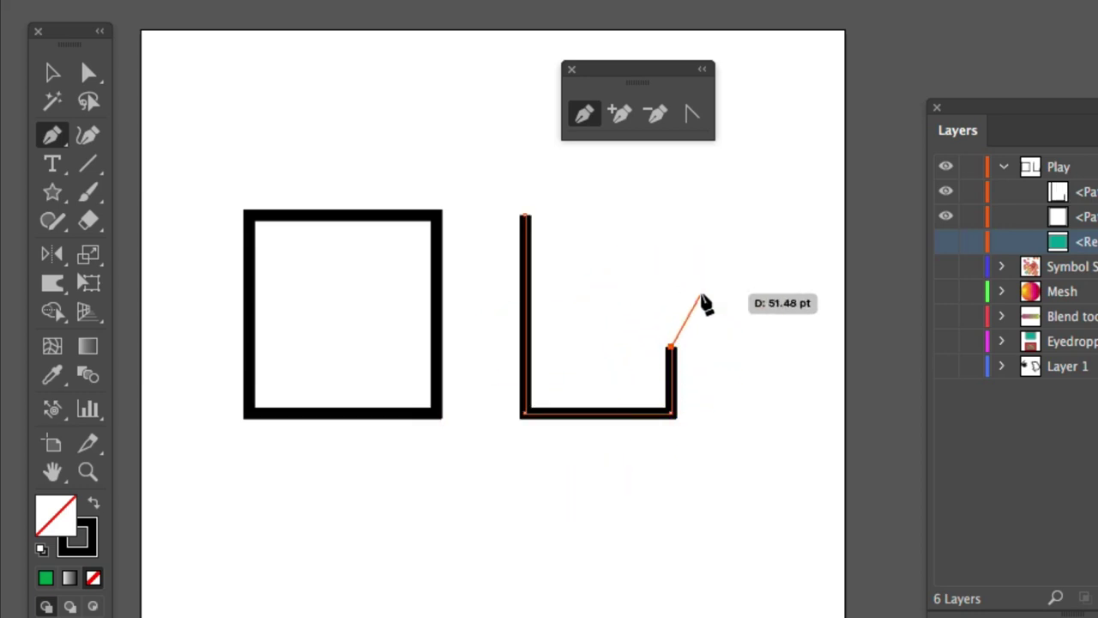
key("super+z")
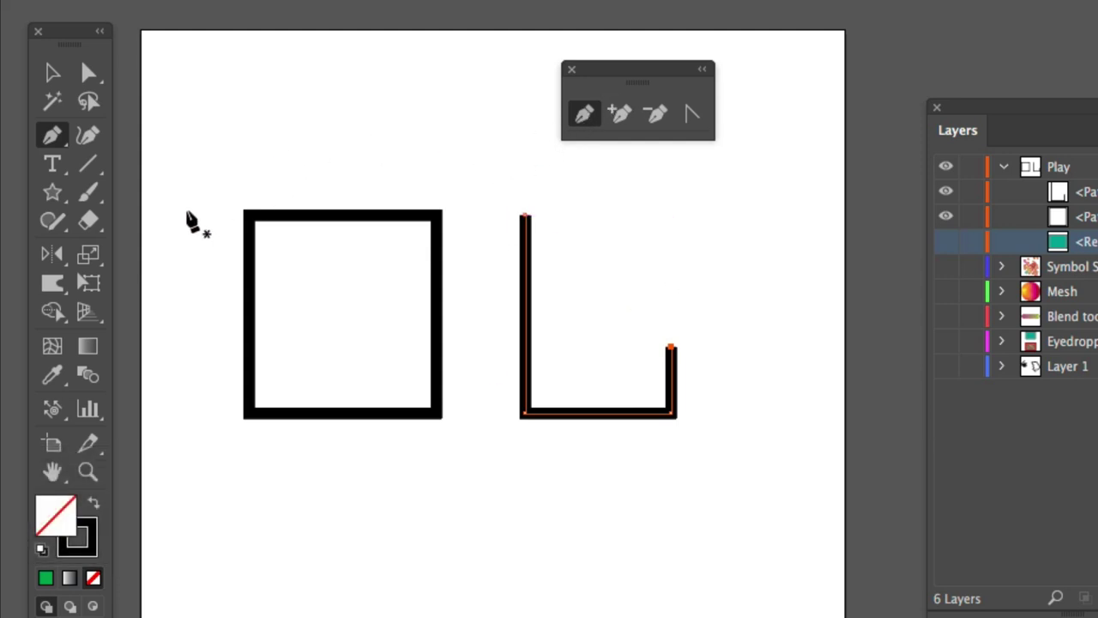
Convert the U path's bottom-left corner into a smooth curve with the Anchor Point tool.
left_click_drag(611, 80, 575, 79)
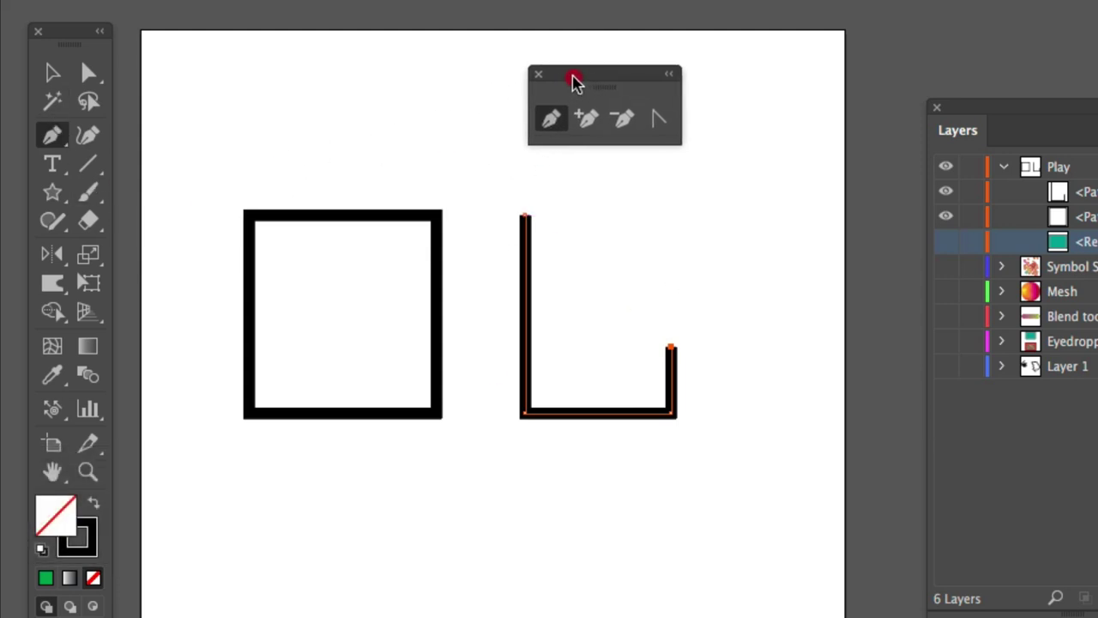
left_click(654, 119)
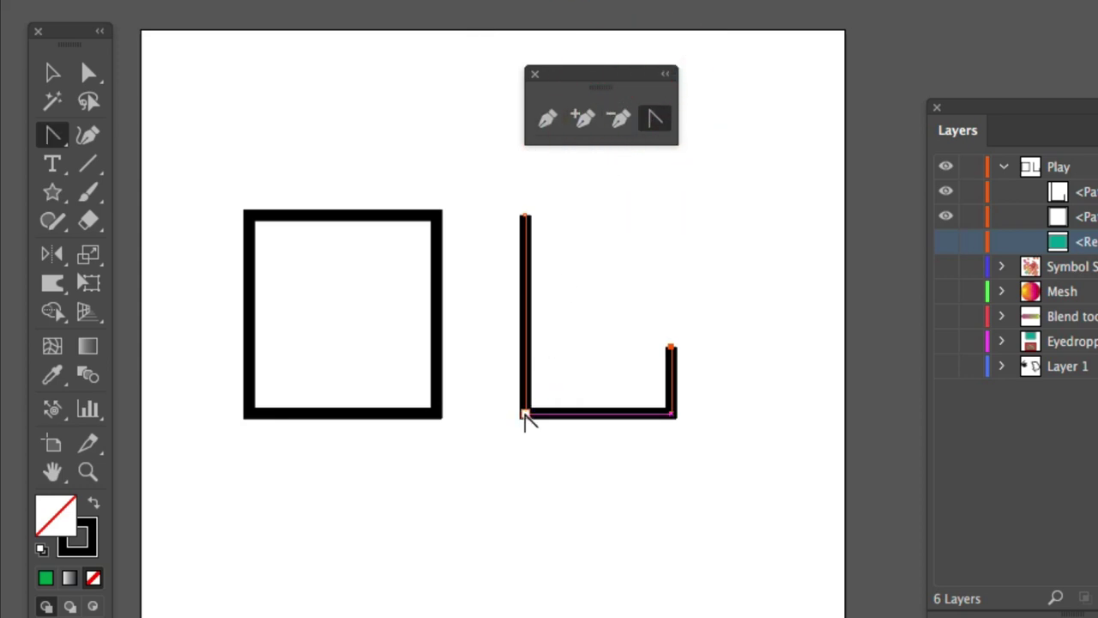
left_click_drag(526, 416, 569, 481)
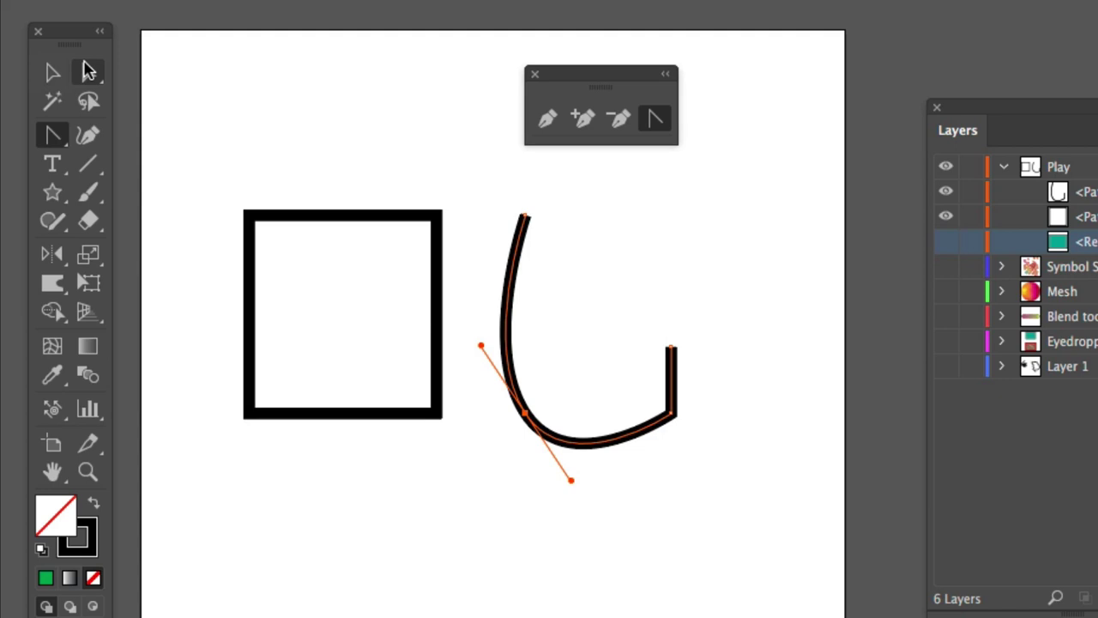
Select the U path, stretch it taller and rotate it clockwise.
left_click(52, 73)
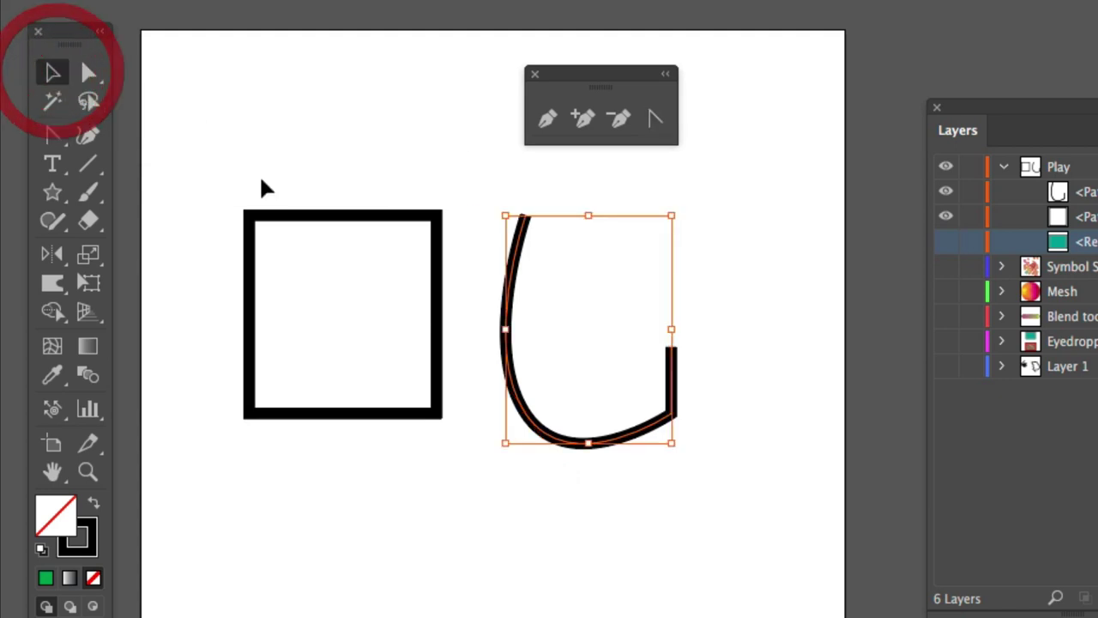
left_click(307, 220)
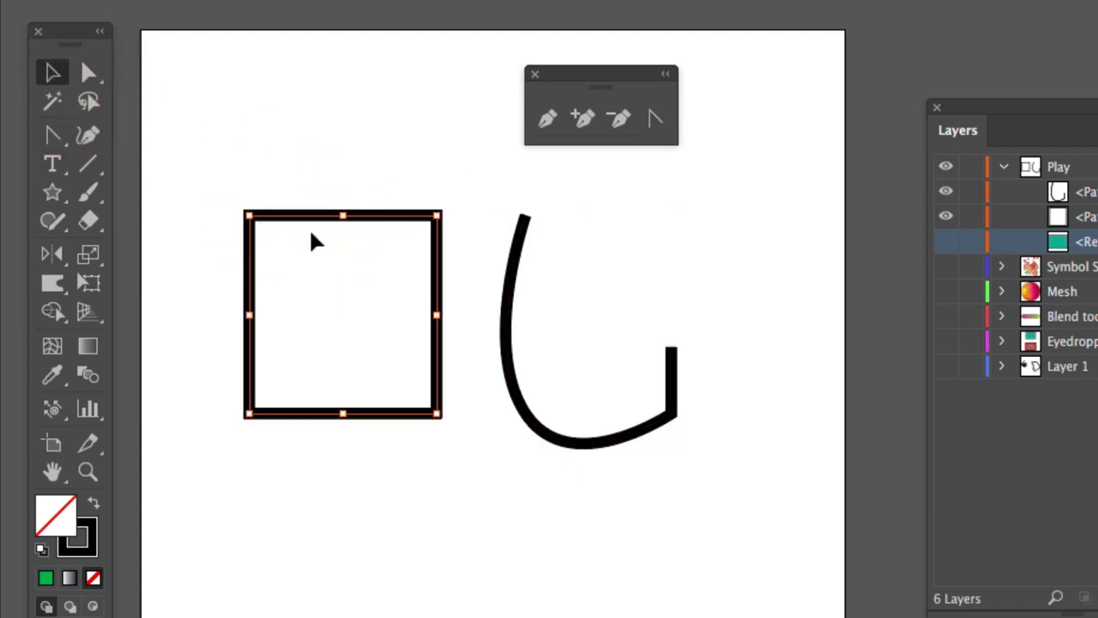
left_click(511, 270)
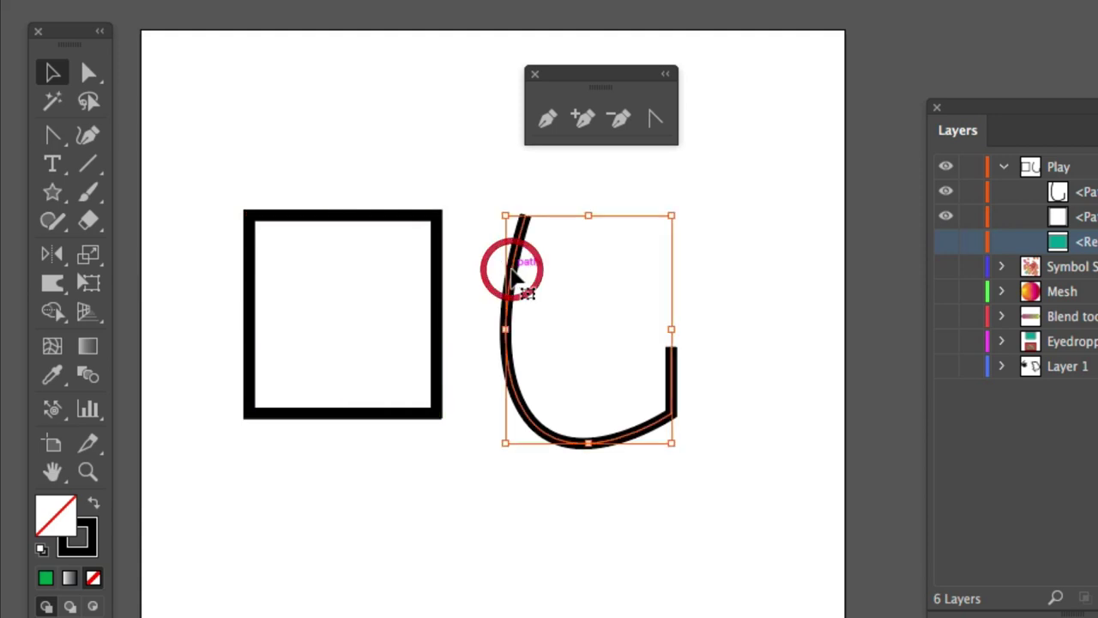
left_click(371, 215)
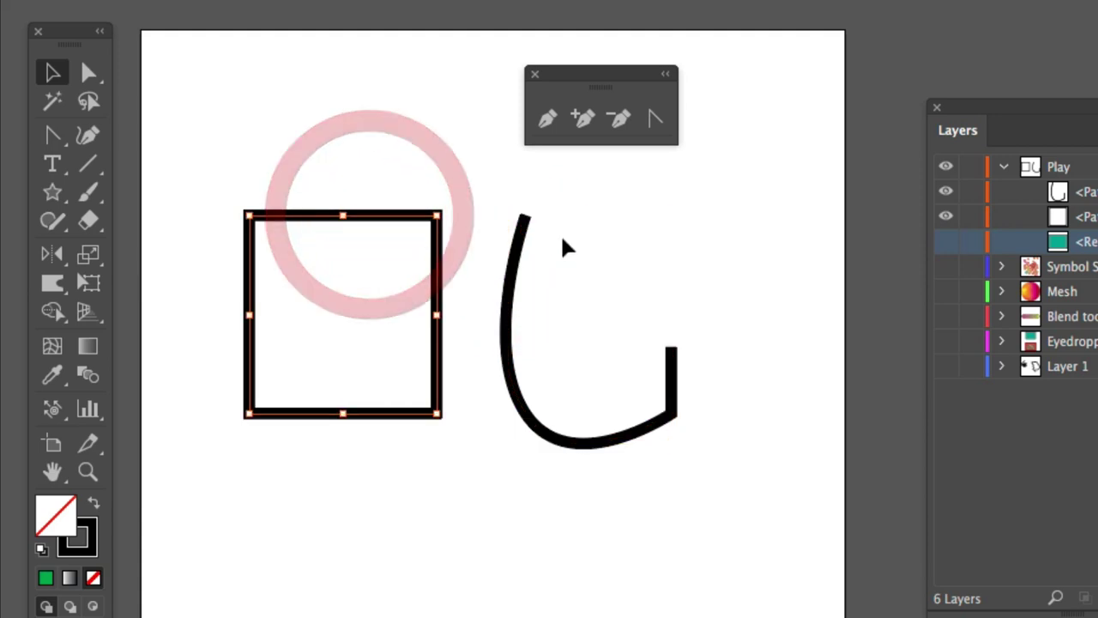
left_click(515, 248)
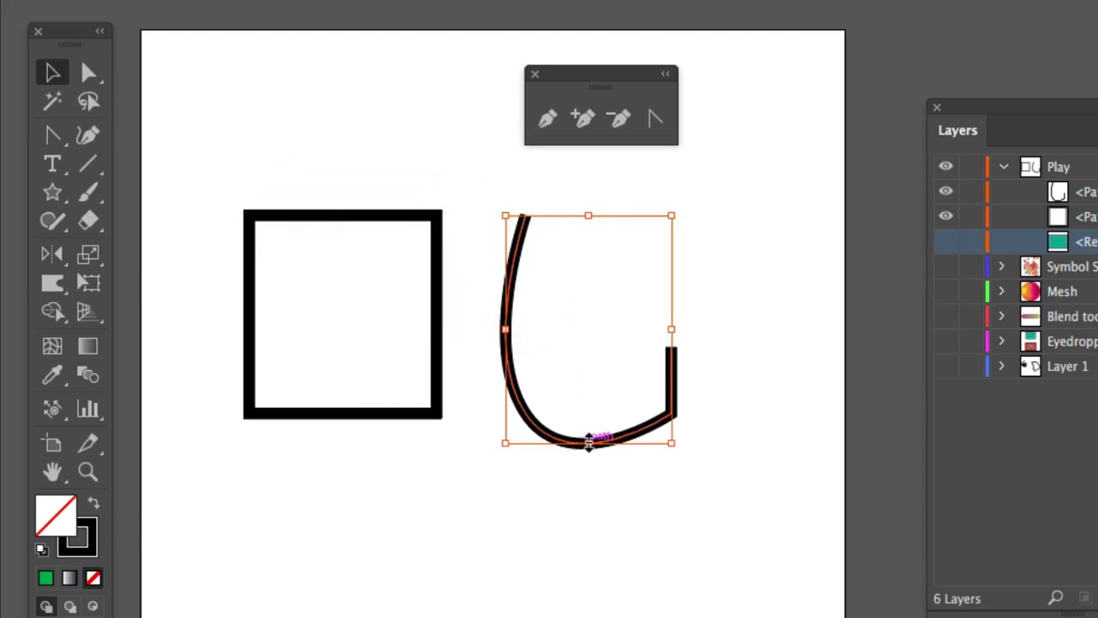
left_click_drag(588, 444, 570, 518)
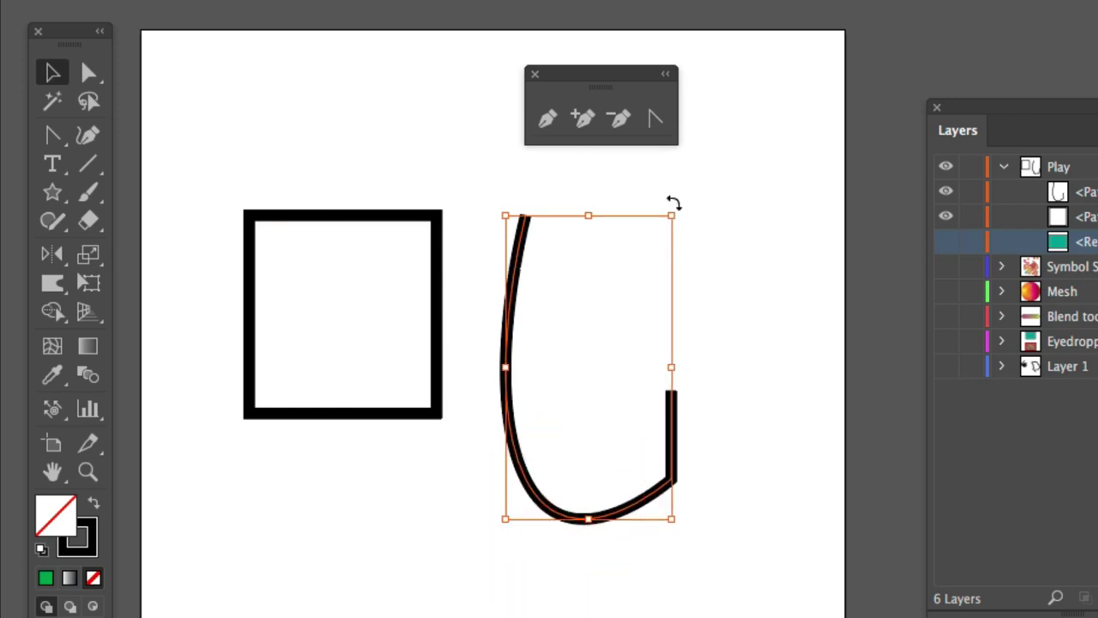
left_click_drag(677, 207, 703, 238)
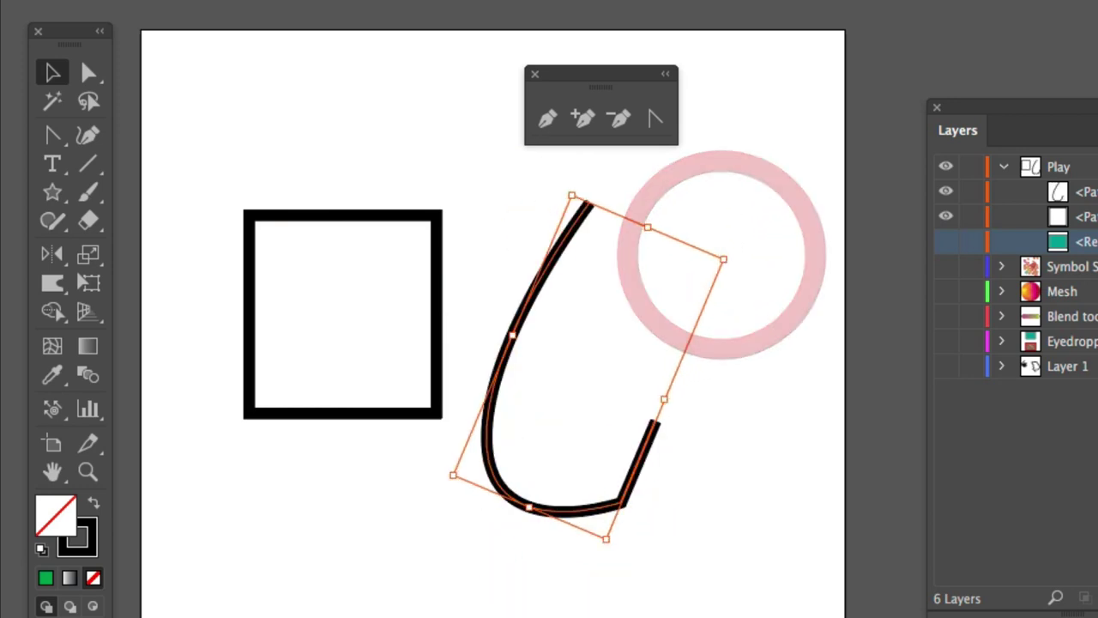
Fill the square light green and raise its stroke weight to 16 pt.
left_click(272, 242)
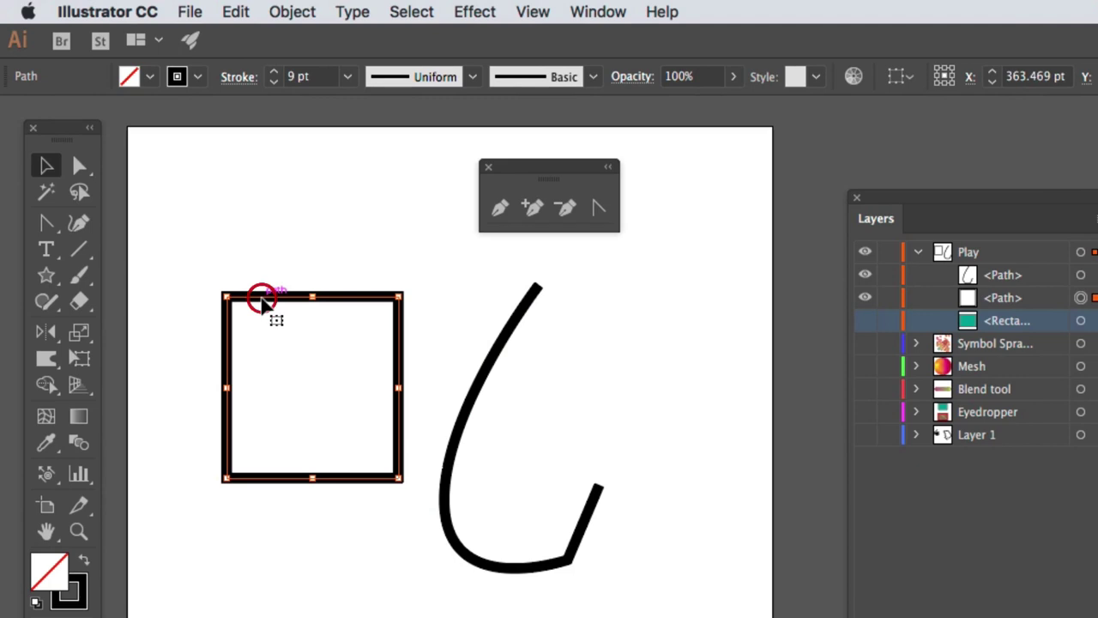
left_click(150, 77)
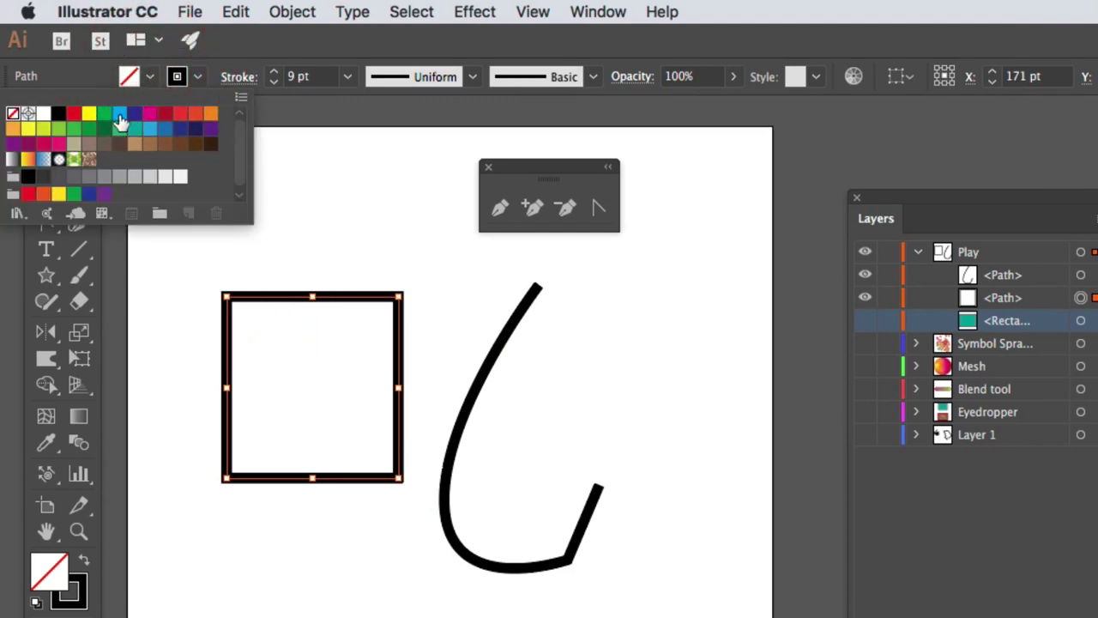
left_click(150, 119)
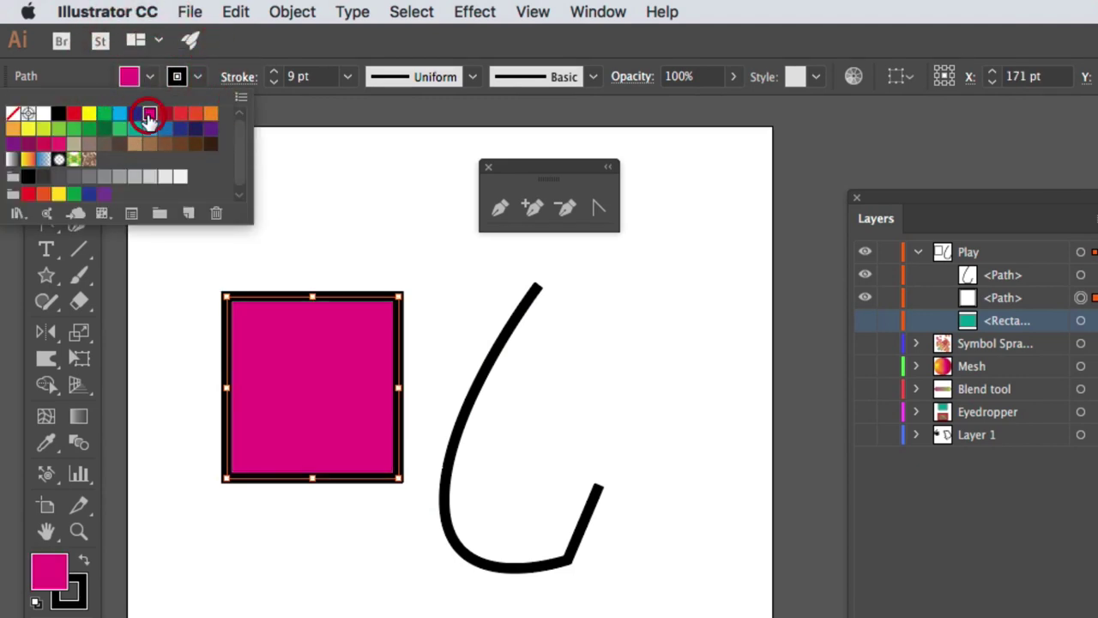
left_click(59, 129)
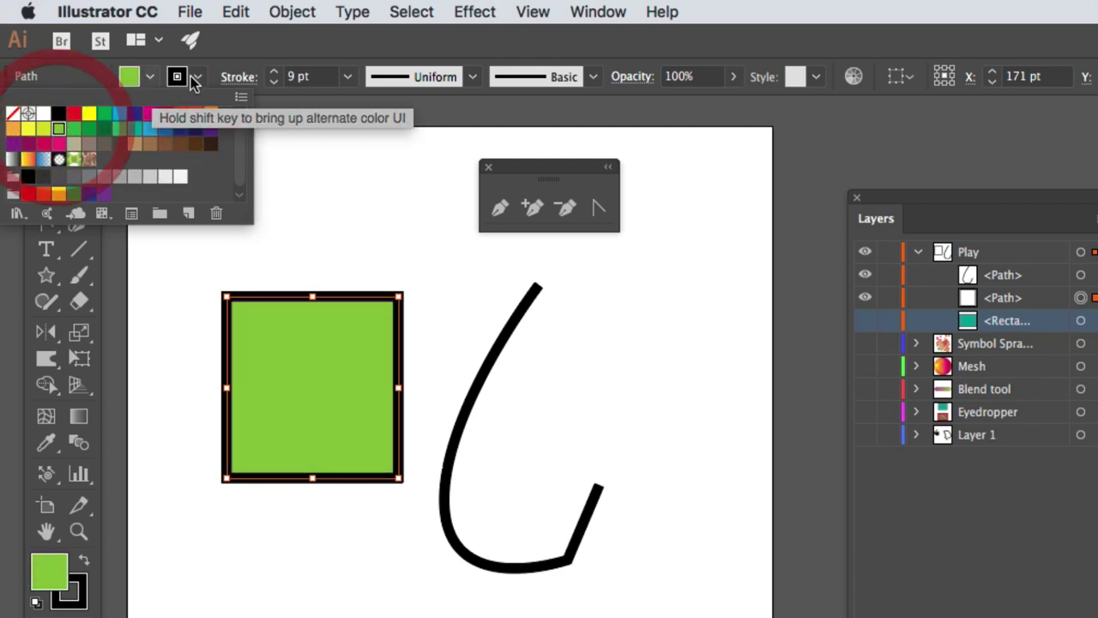
left_click(274, 73)
left_click(274, 73)
left_click(273, 73)
left_click(274, 73)
left_click(274, 73)
left_click(273, 73)
left_click(273, 73)
left_click(273, 73)
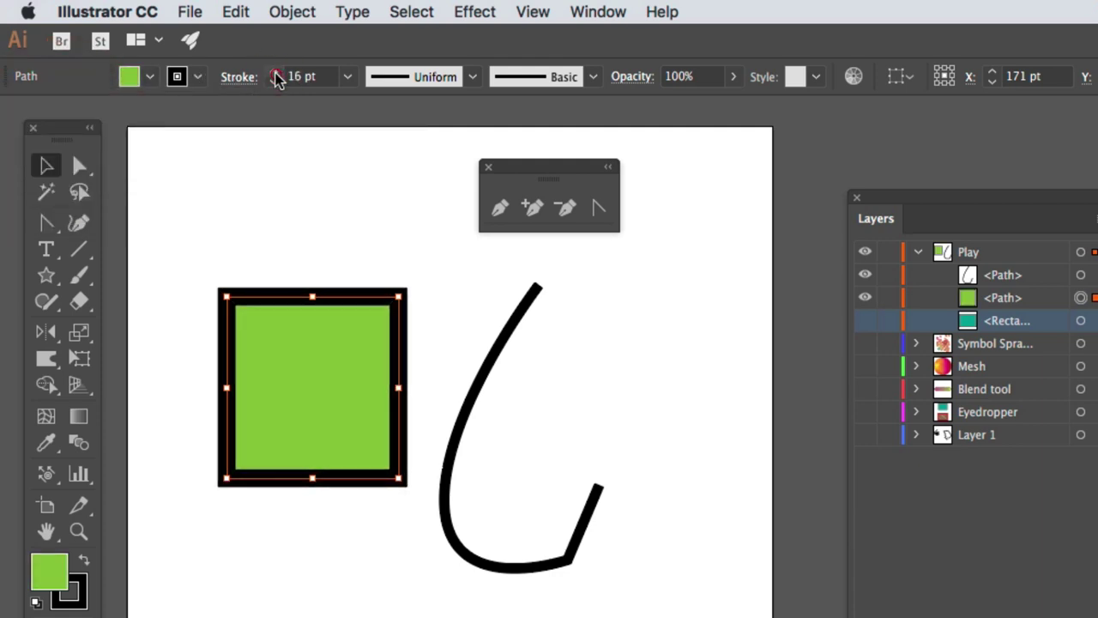
Drag the square's top-left and top-right anchors upward and outward with Direct Selection.
left_click(79, 165)
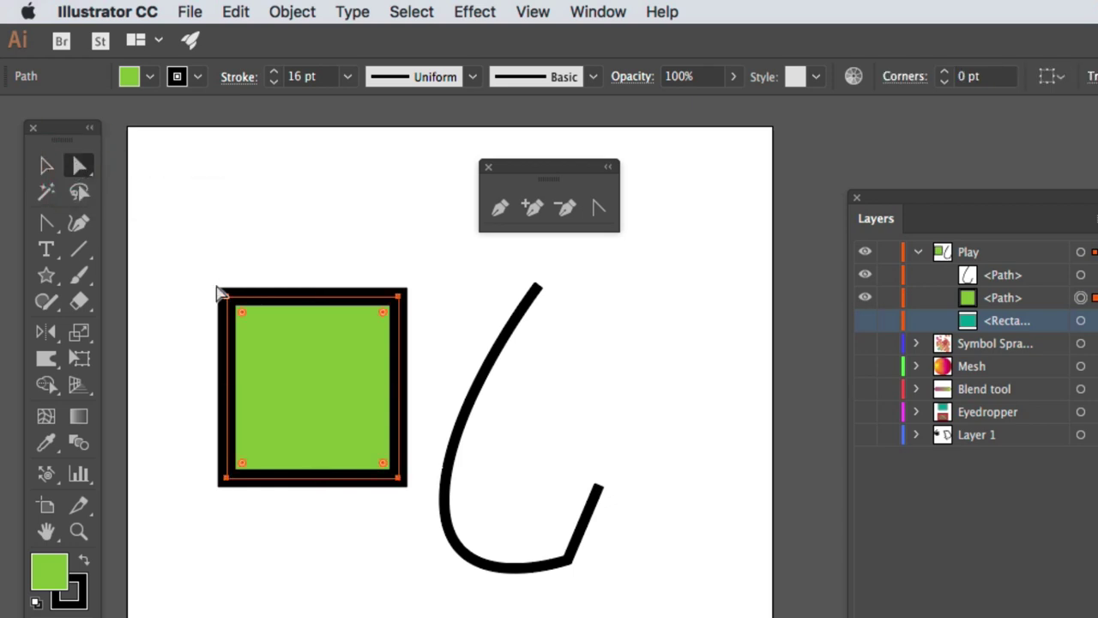
left_click(241, 274)
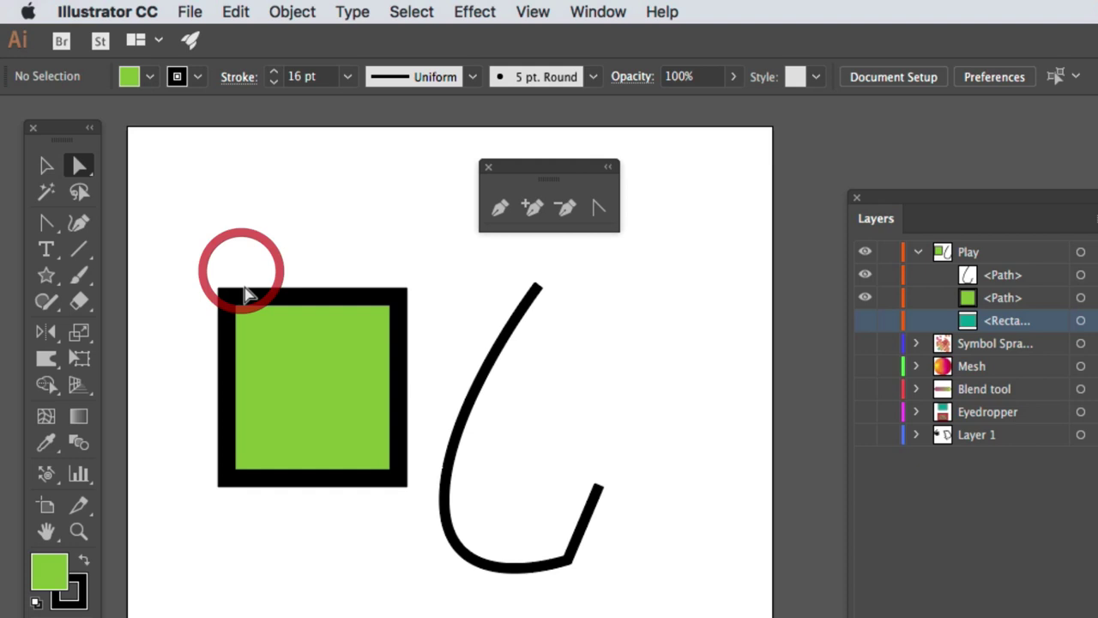
left_click(247, 294)
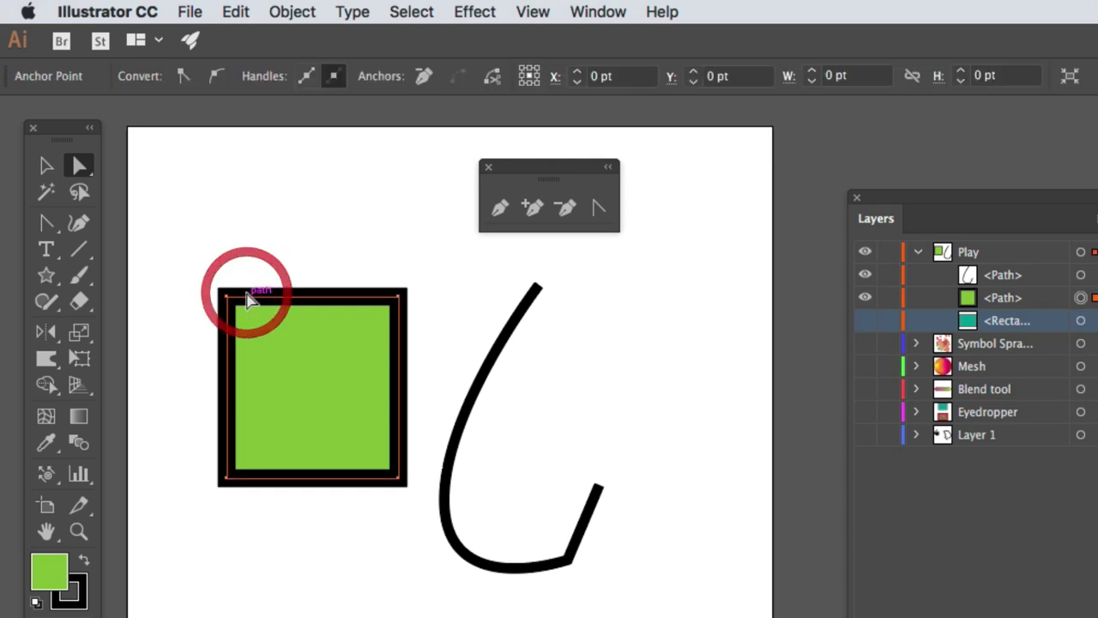
left_click_drag(226, 297, 193, 211)
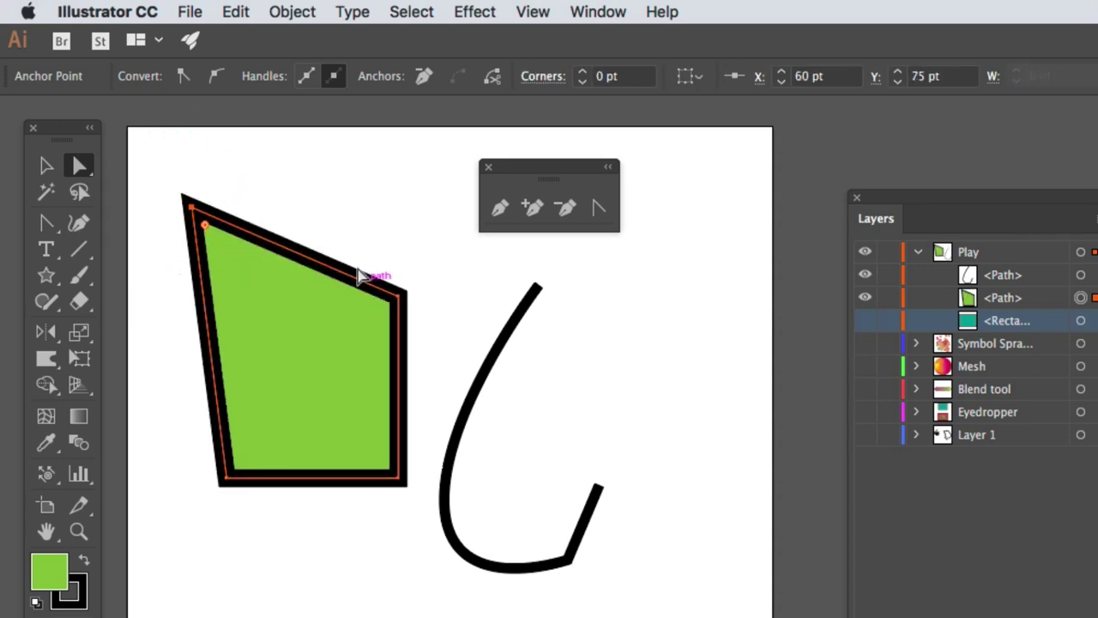
left_click_drag(400, 296, 419, 258)
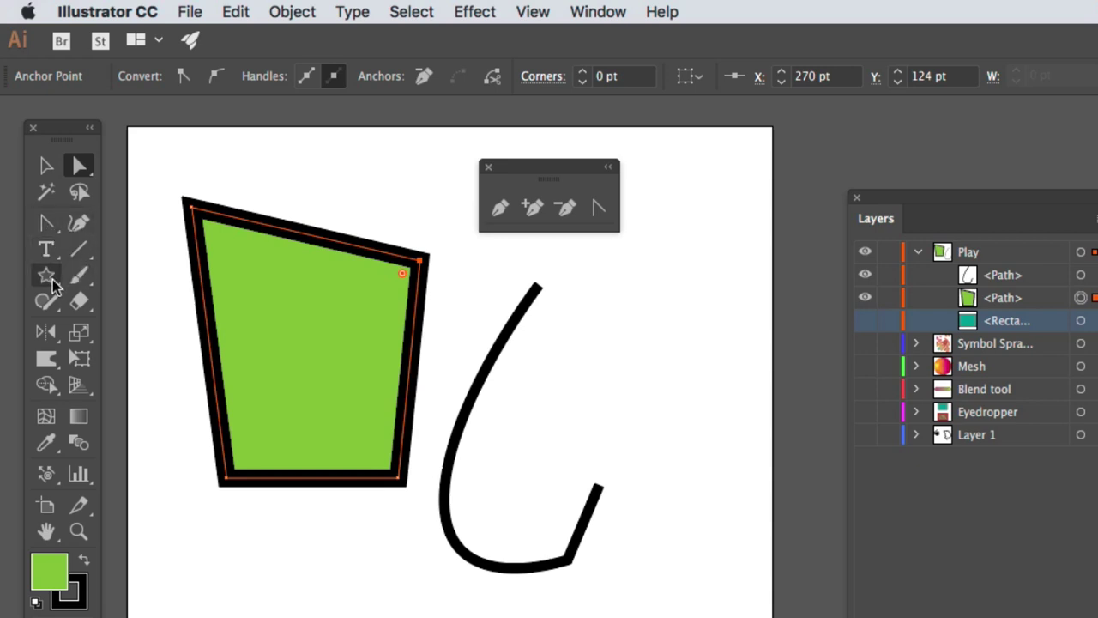
left_click(52, 164)
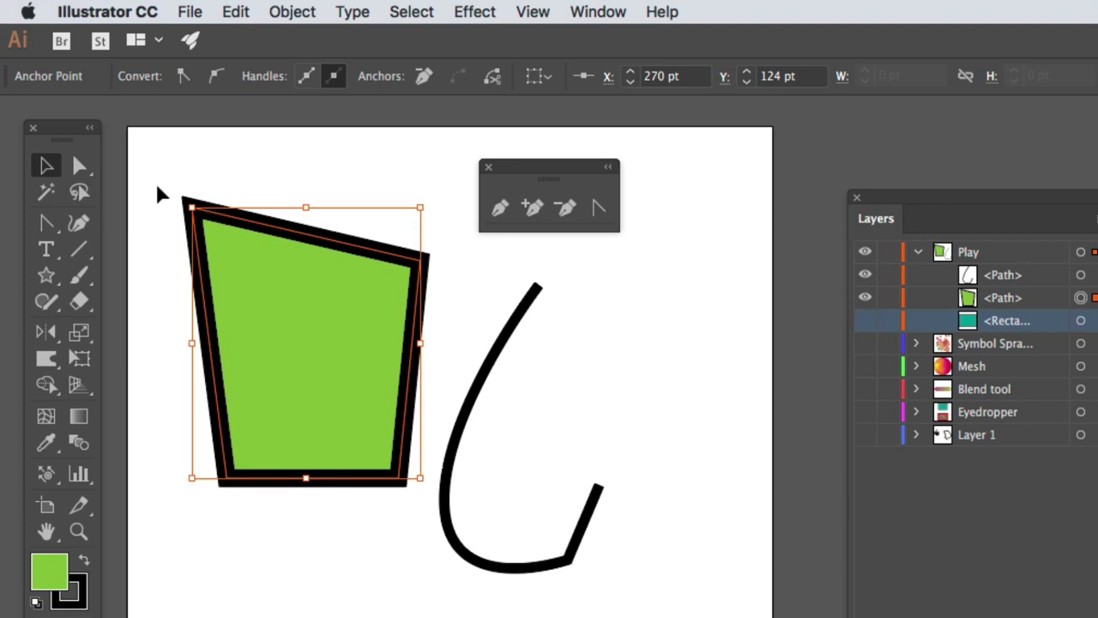
Delete all shapes, draw a practice rectangle, close the pen tools panel, and delete the rectangle.
key("super+a")
key("BackSpace")
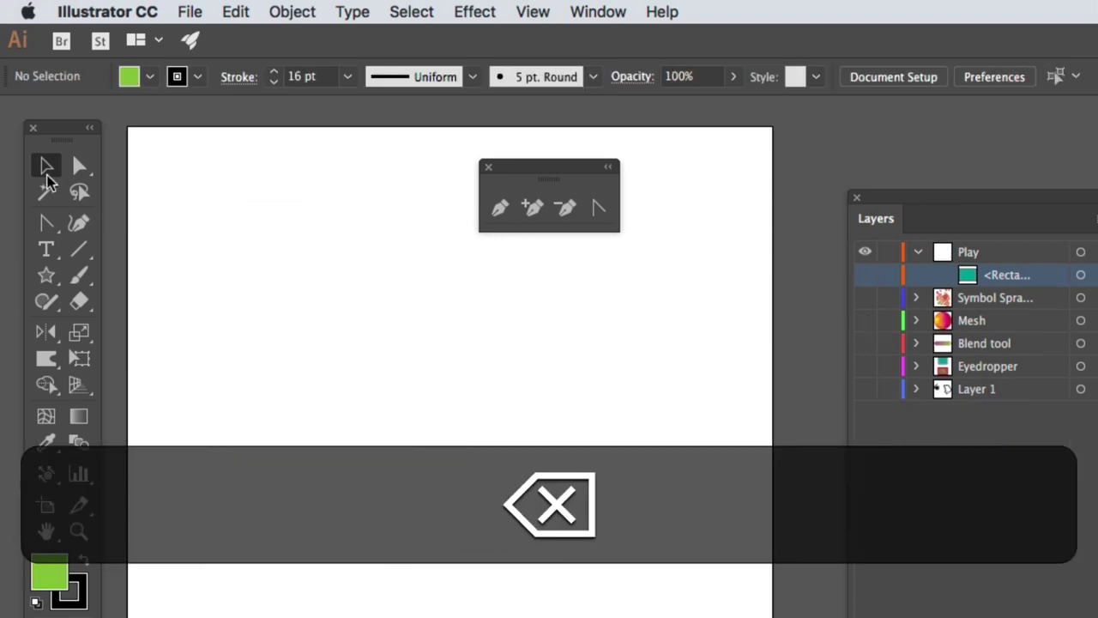
left_click(47, 276)
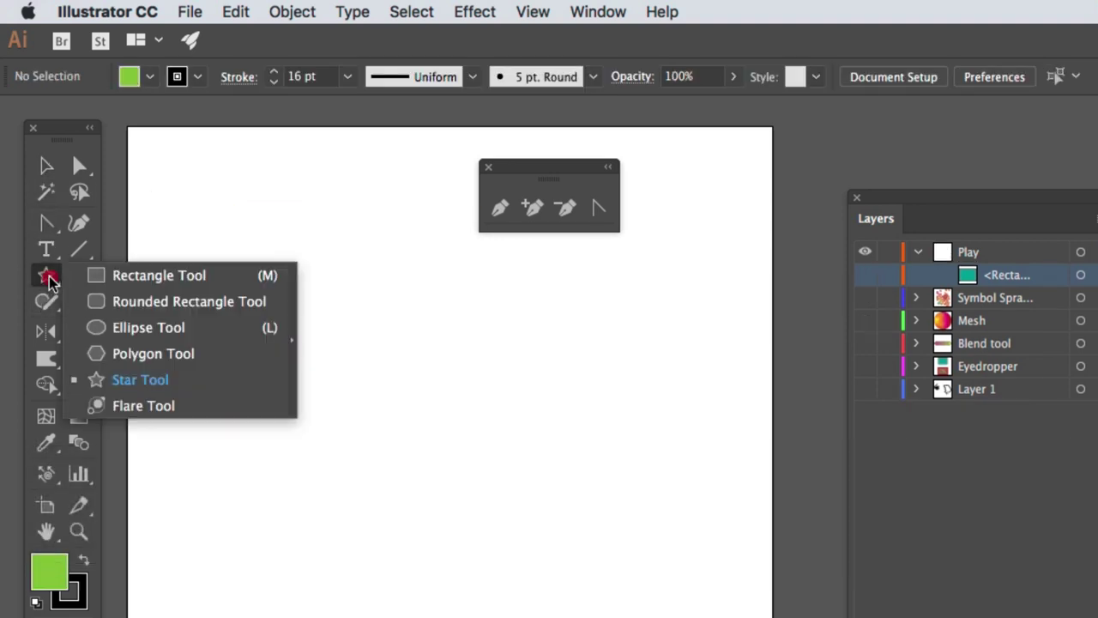
left_click(117, 277)
mouse_move(245, 297)
left_mouse_down()
mouse_move(369, 443)
mouse_move(408, 469)
left_mouse_up()
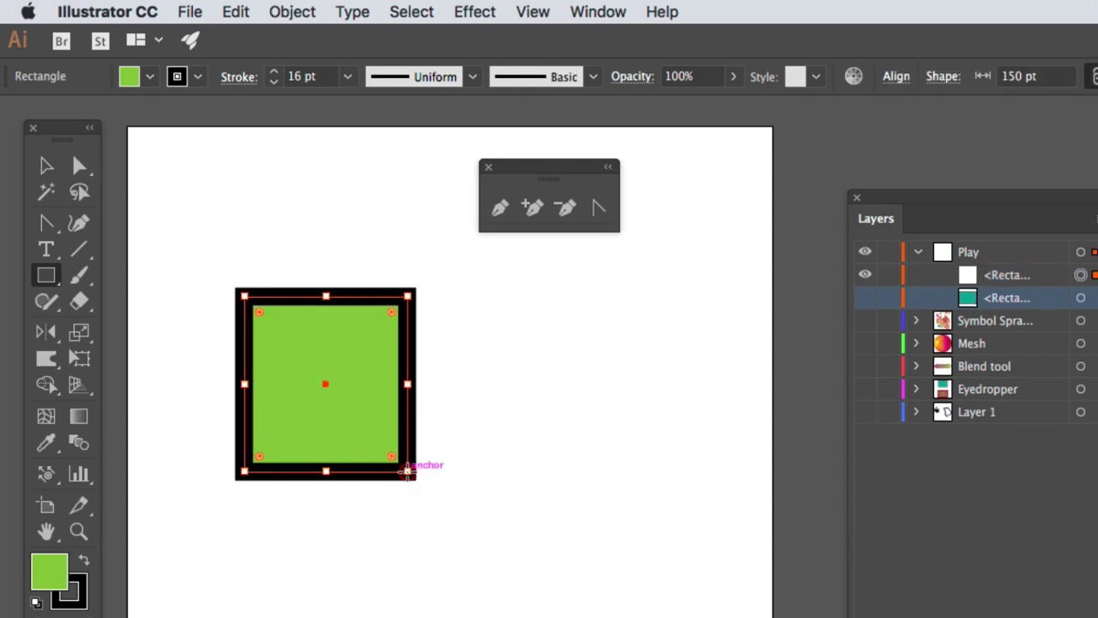
left_click(489, 168)
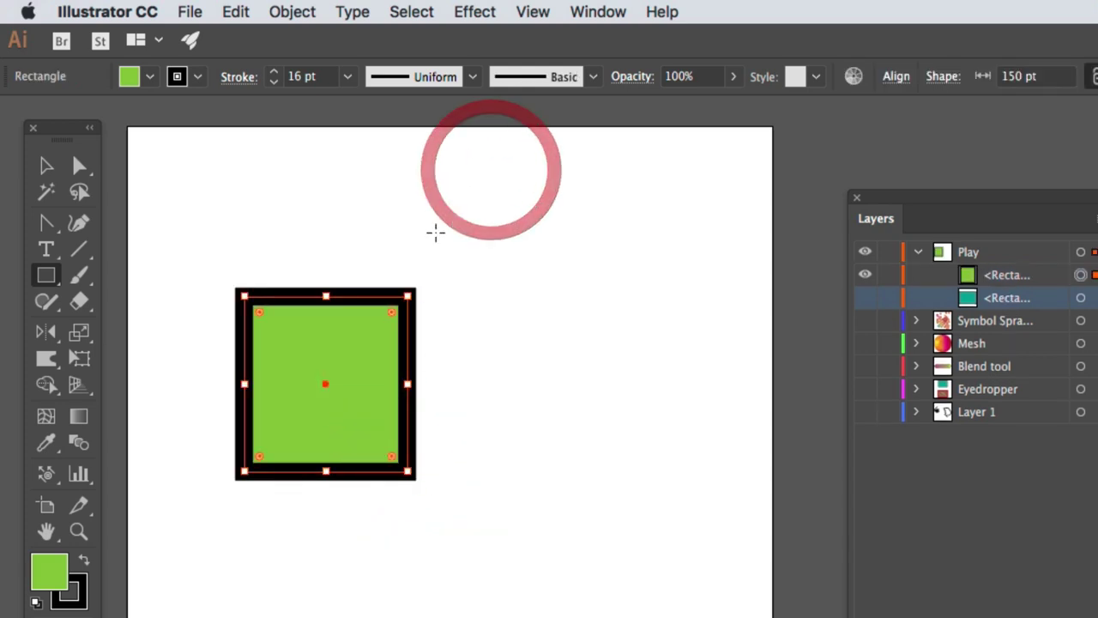
key("BackSpace")
Draw a polygon while adjusting its sides with the arrow keys, then delete it.
left_click(46, 275)
left_click_drag(46, 274, 153, 353)
mouse_move(348, 335)
left_mouse_down()
mouse_move(427, 386)
mouse_move(455, 395)
mouse_move(461, 380)
mouse_move(453, 390)
left_mouse_up()
key("Up")
key("Up")
key("Up")
key("Up")
key("Up")
key("Down")
key("Down")
key("Down")
key("Down")
key("Down")
key("Up")
key("Up")
key("Up")
key("Up")
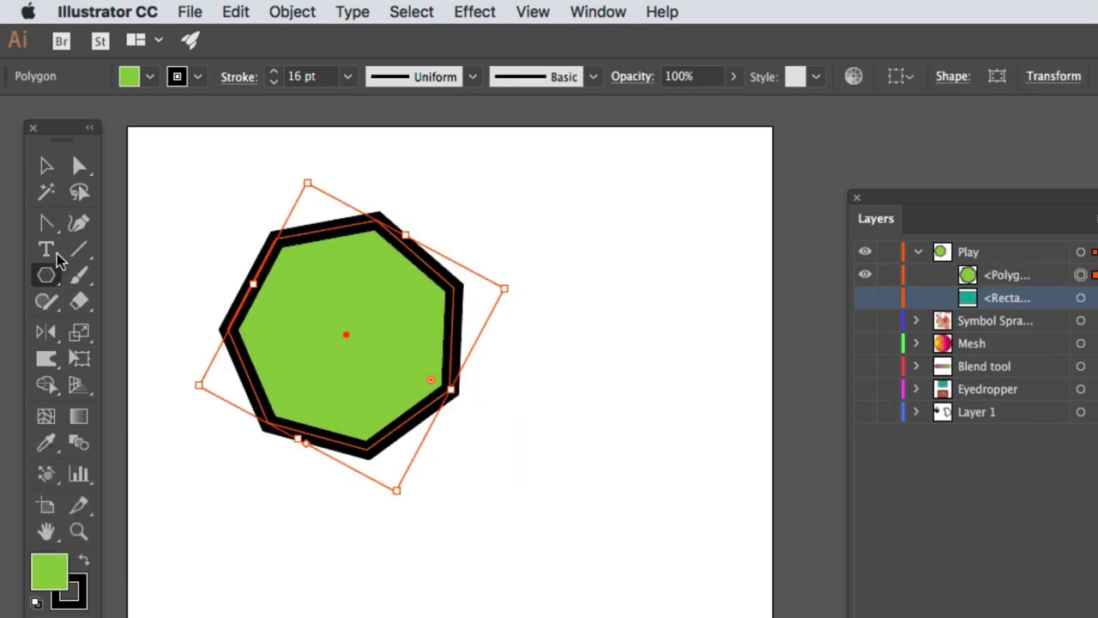
key("BackSpace")
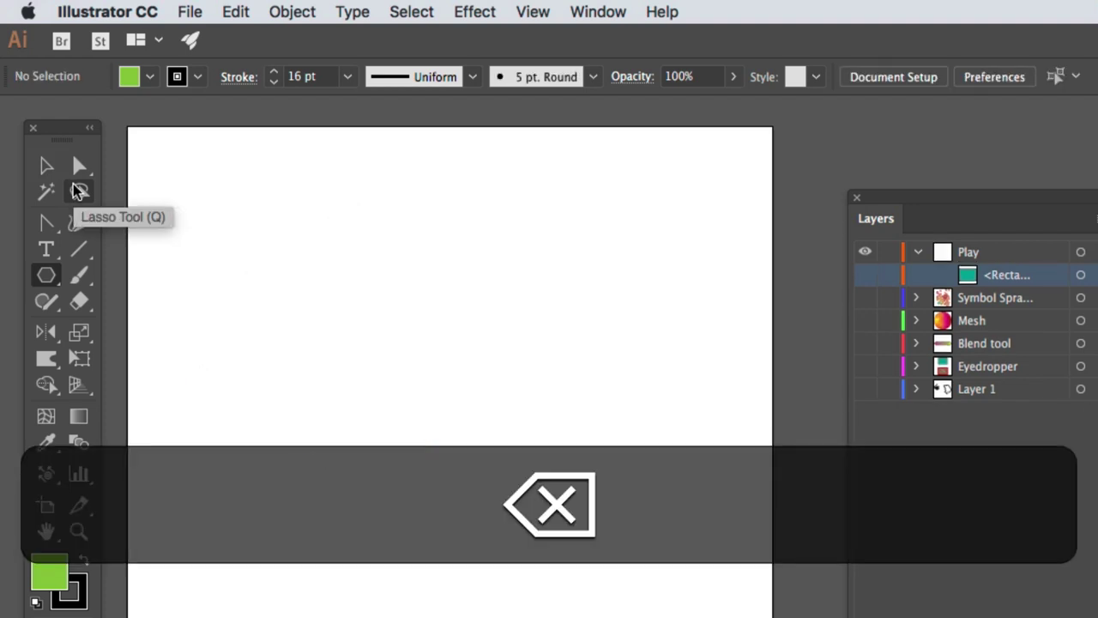
left_click(47, 278)
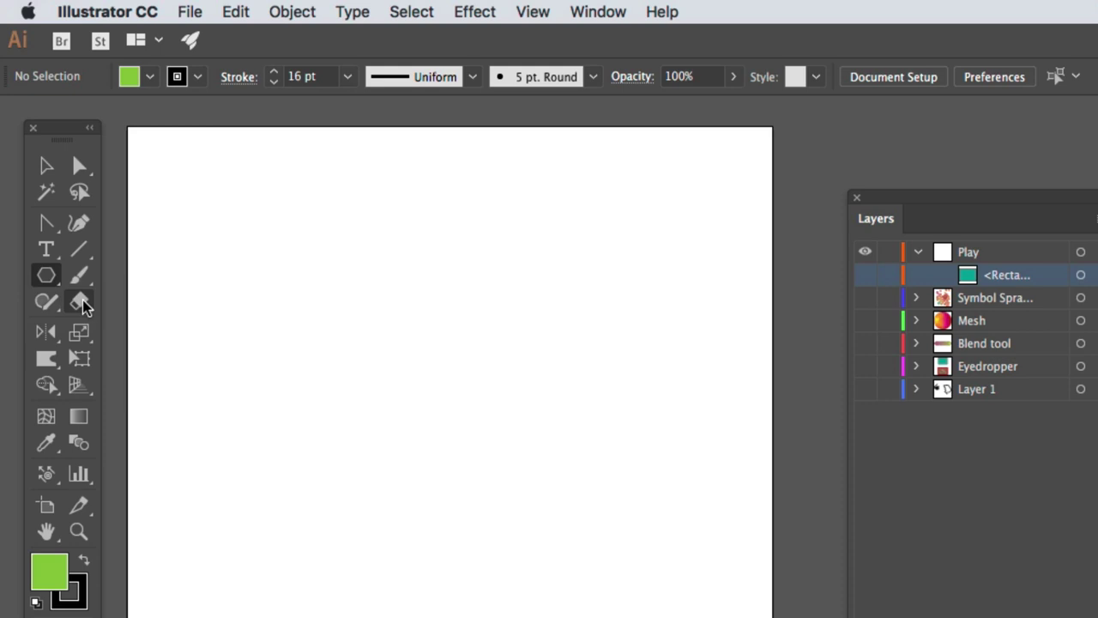
Create a seven-sided polygon numerically with the Polygon tool.
left_click(79, 301)
left_click(47, 276)
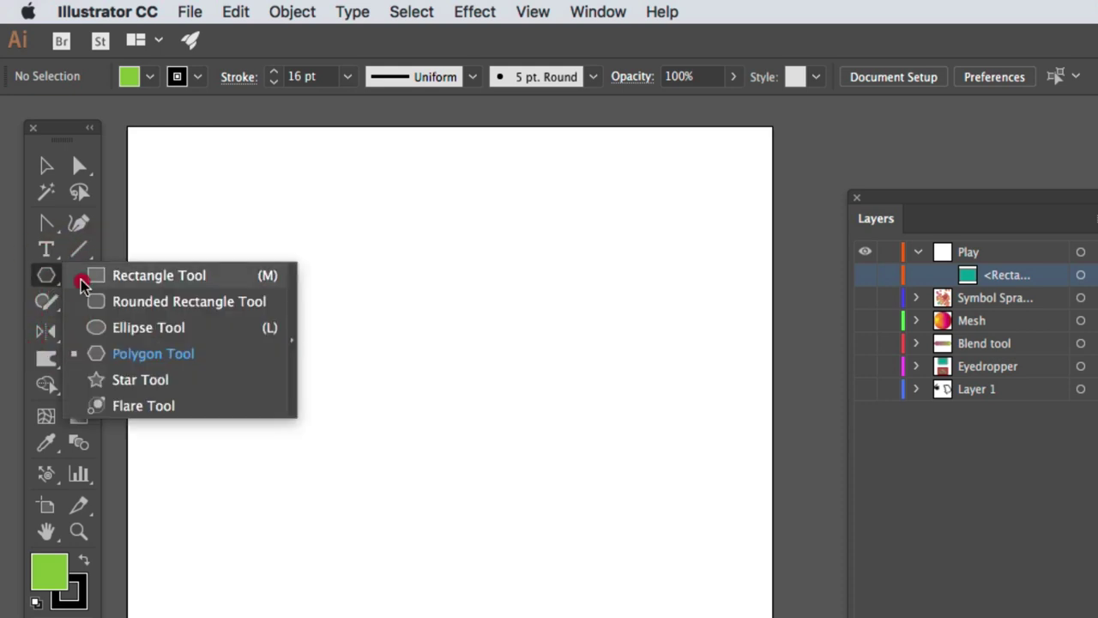
left_click(107, 354)
left_click(344, 361)
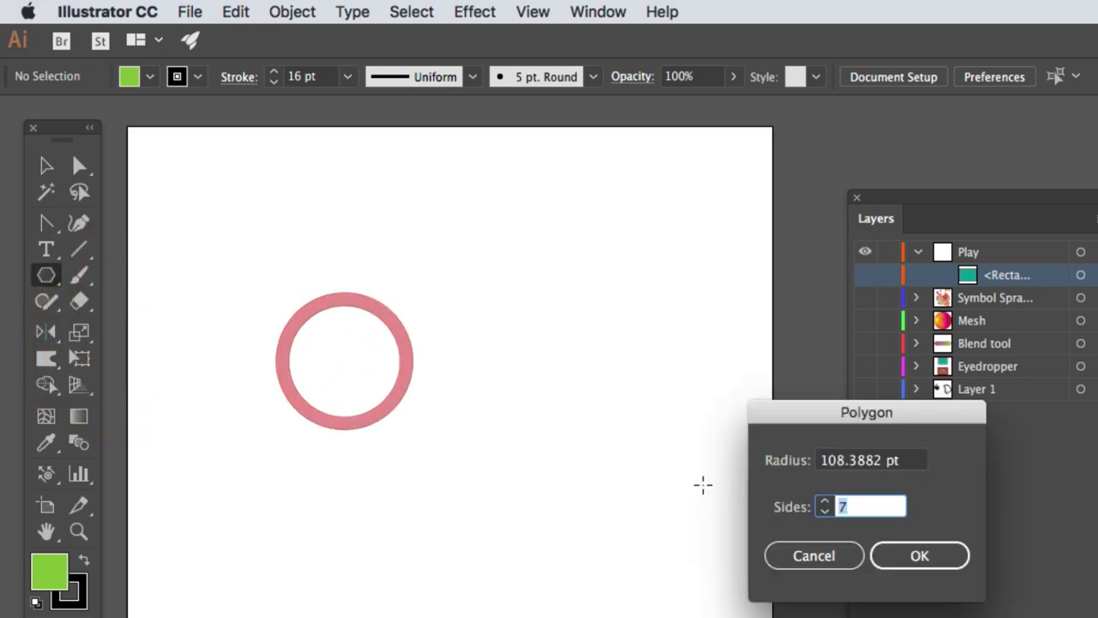
left_click(921, 554)
Erase a diagonal cut through the polygon and select both resulting pieces.
key("shift+e")
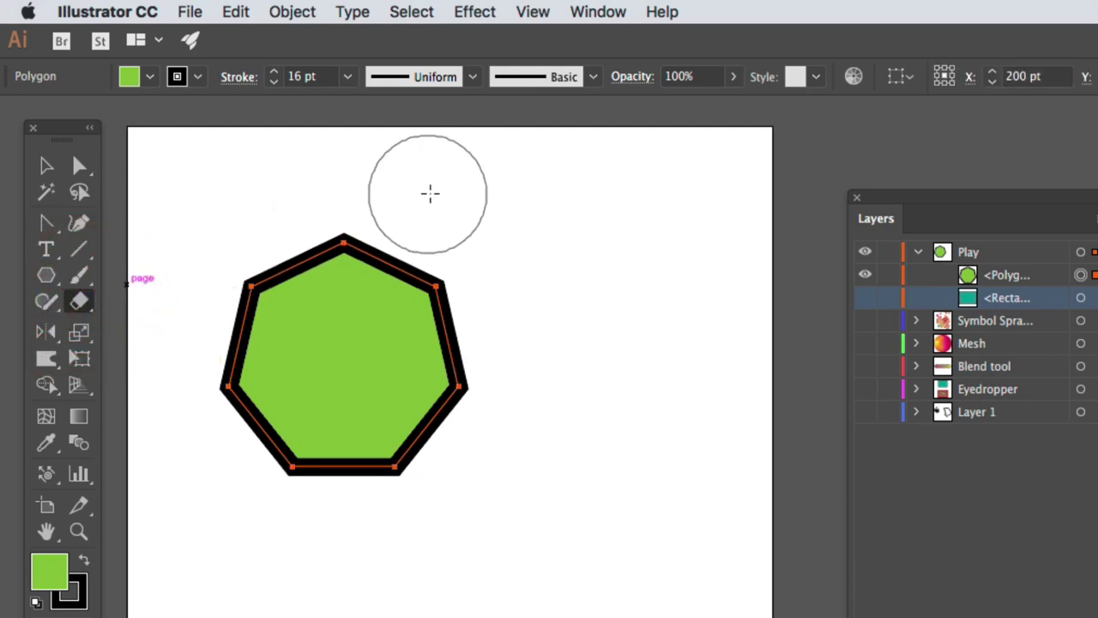
left_click_drag(395, 223, 235, 560)
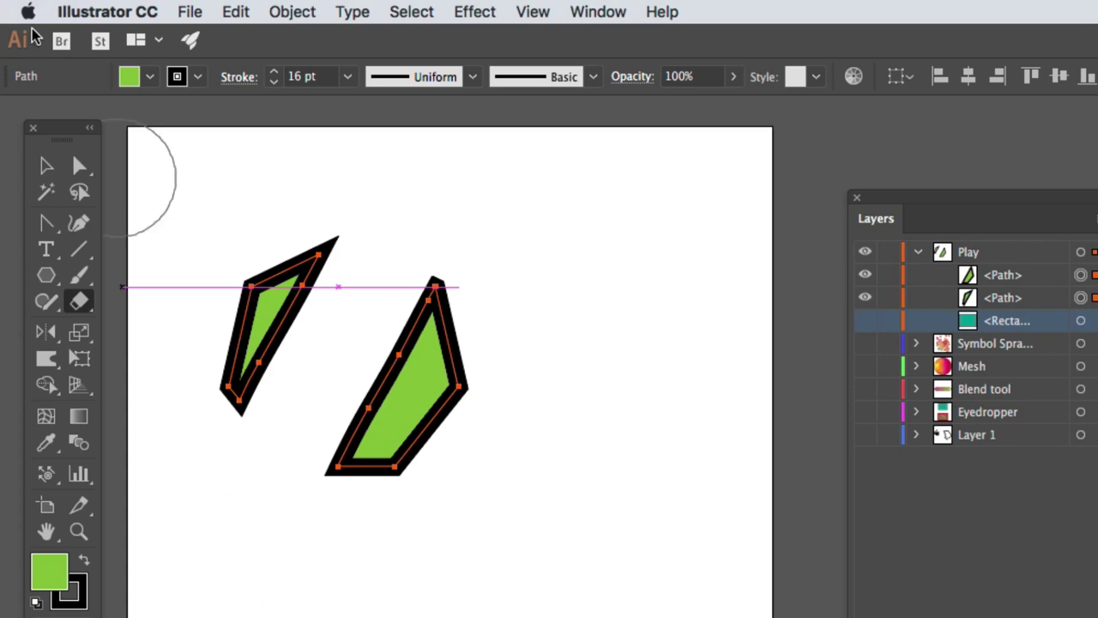
left_click(52, 170)
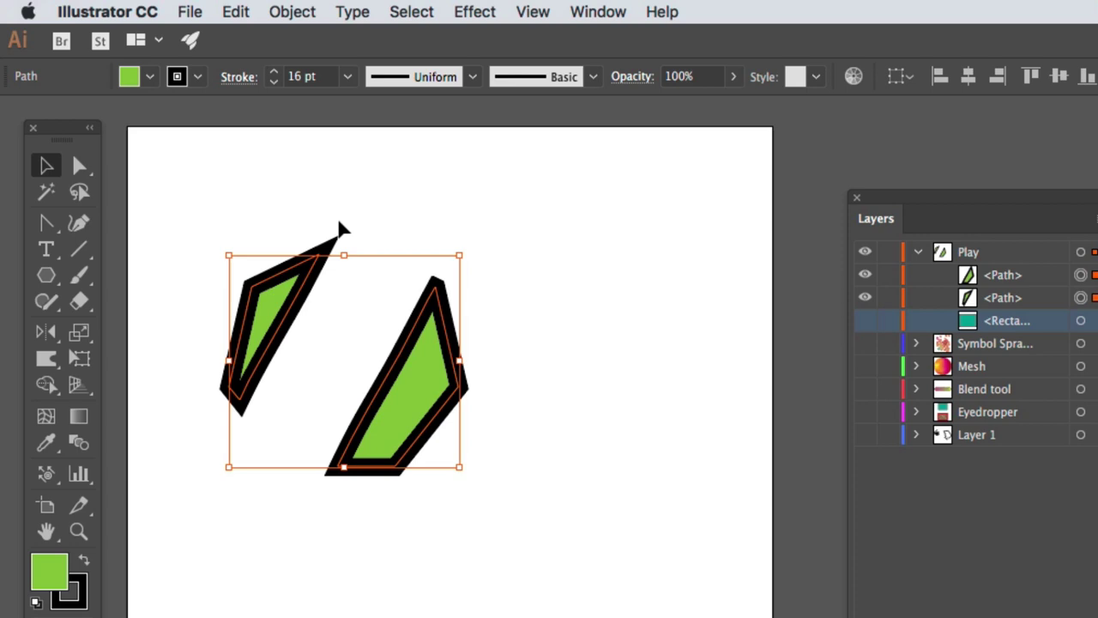
Delete the polygon pieces and paint a wavy black Paintbrush stroke across the artboard.
key("BackSpace")
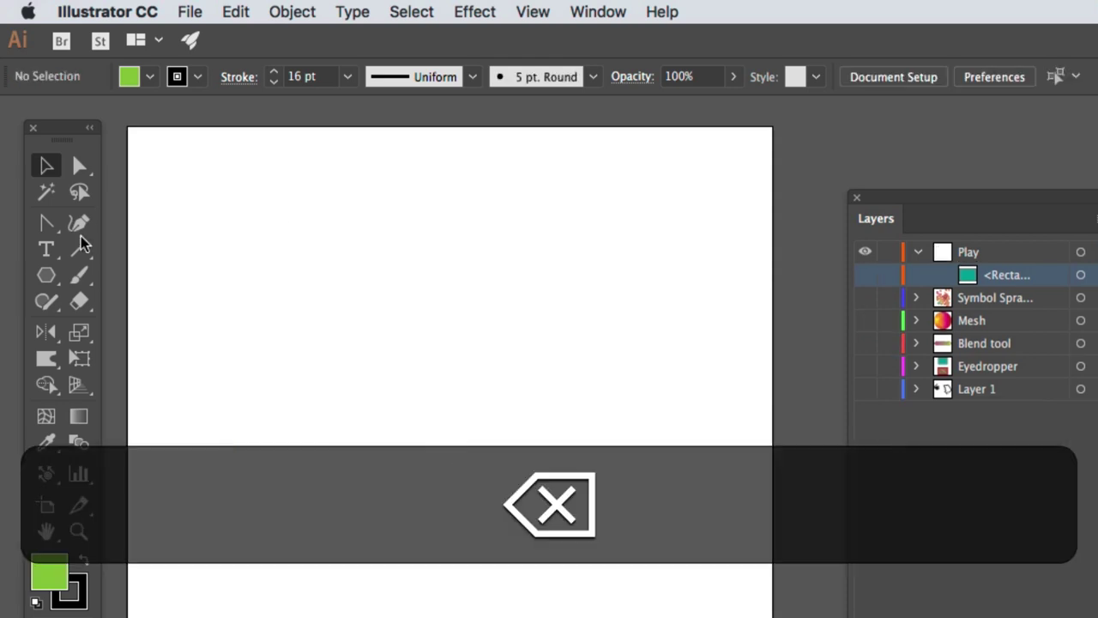
left_click_drag(78, 274, 134, 277)
mouse_move(254, 232)
left_mouse_down()
mouse_move(378, 332)
mouse_move(445, 450)
mouse_move(362, 548)
mouse_move(458, 602)
mouse_move(538, 579)
mouse_move(547, 380)
mouse_move(583, 273)
left_mouse_up()
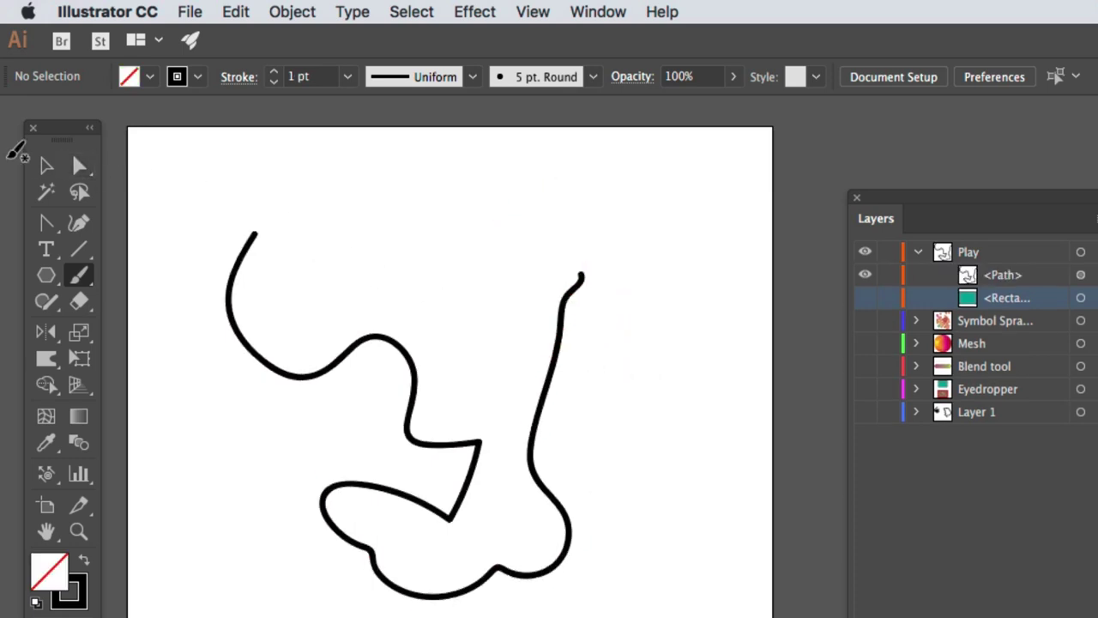
Switch to Outline view, select the wavy path, then return to GPU Preview.
left_click(534, 11)
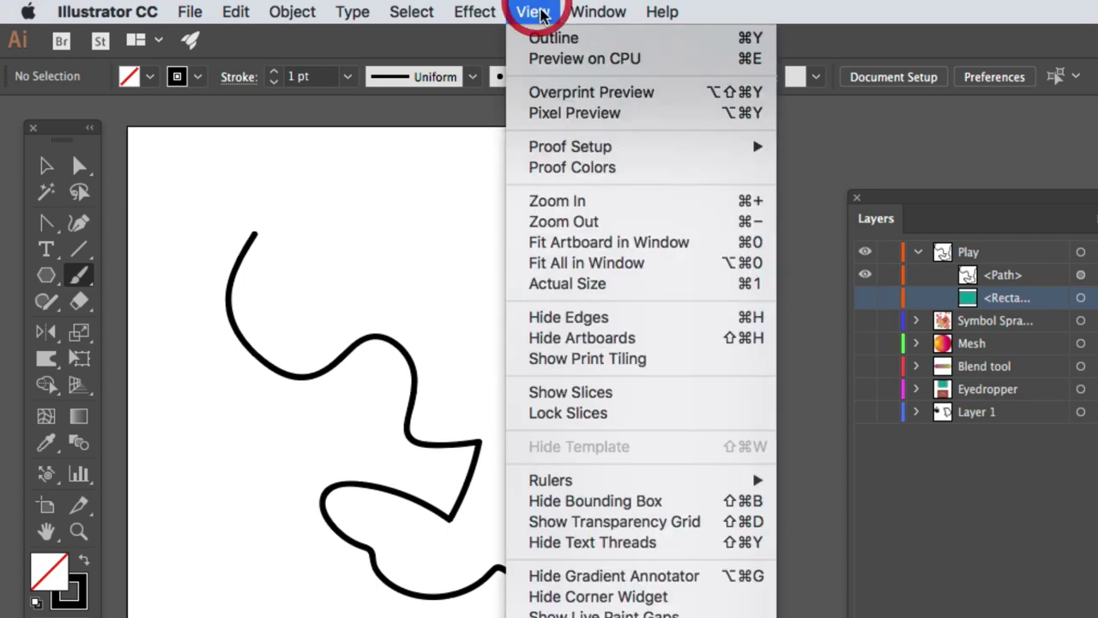
left_click(556, 40)
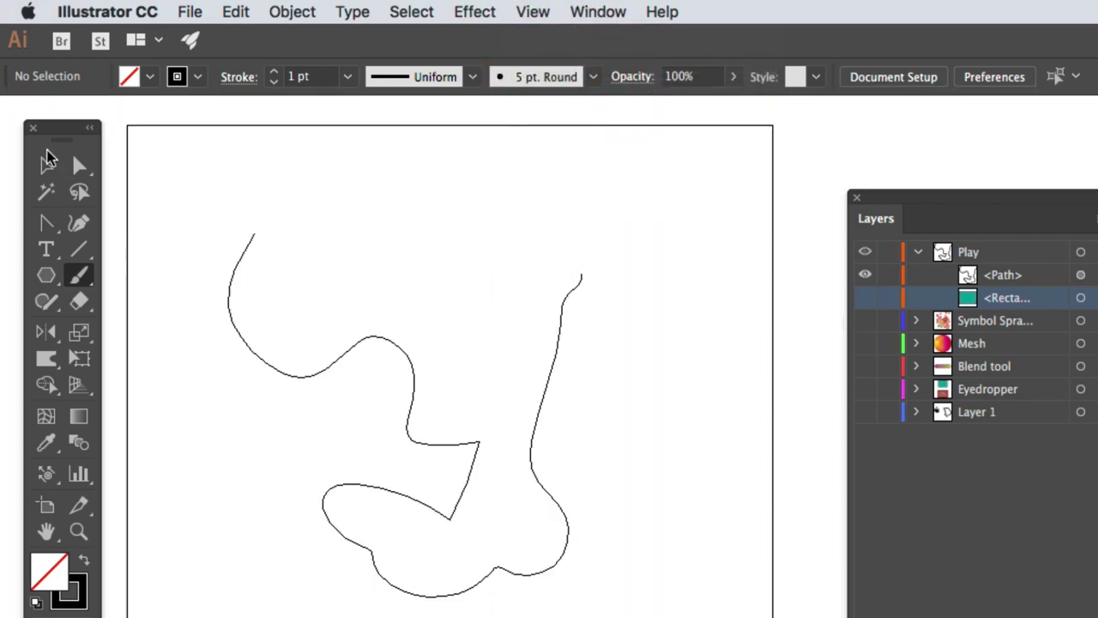
left_click(42, 165)
left_click(231, 316)
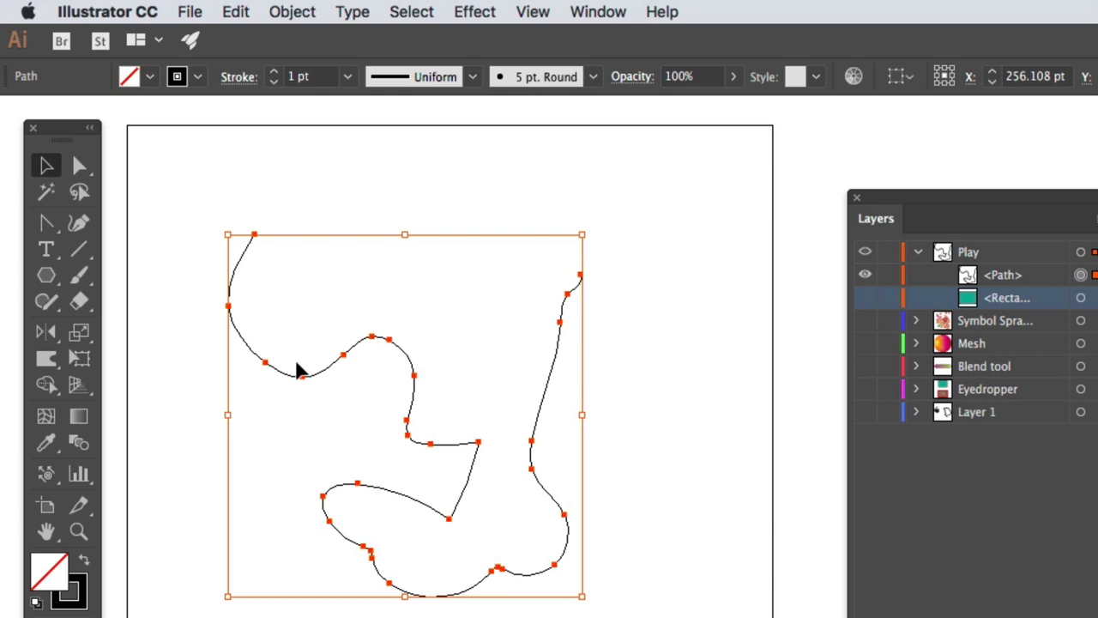
left_click(540, 11)
left_click(538, 35)
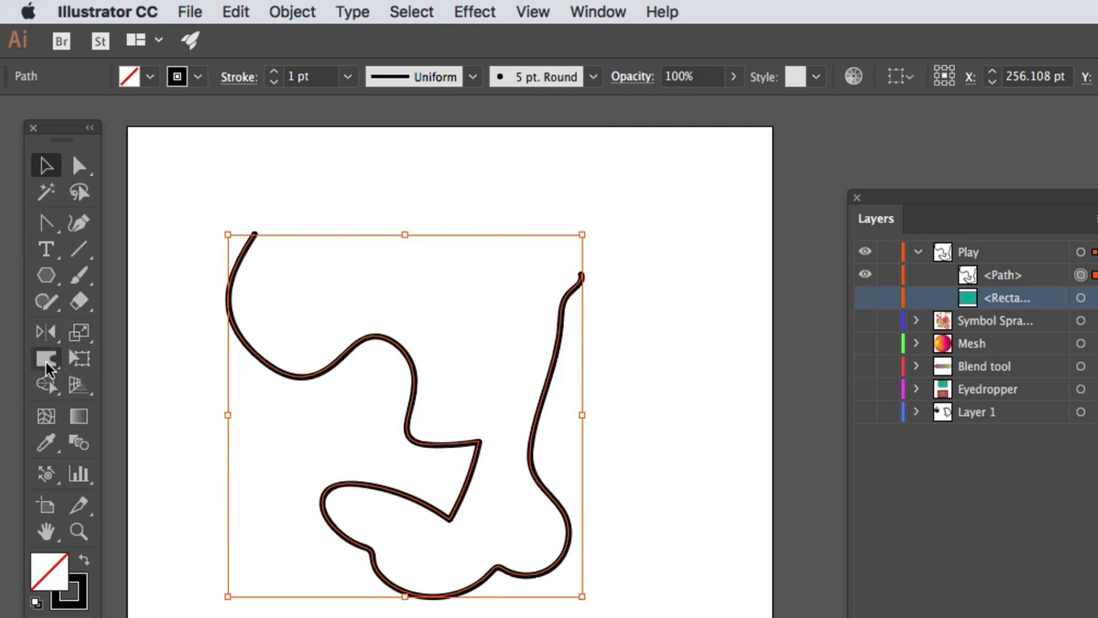
Delete the brush stroke and create a new seven-sided polygon numerically.
key("BackSpace")
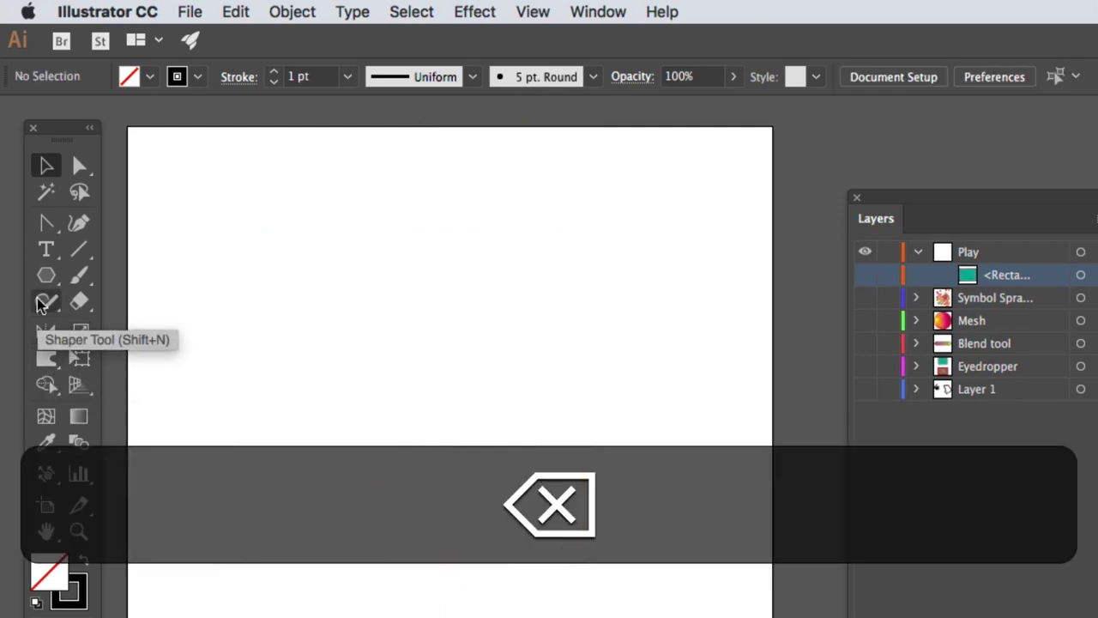
left_click(44, 274)
left_click(396, 418)
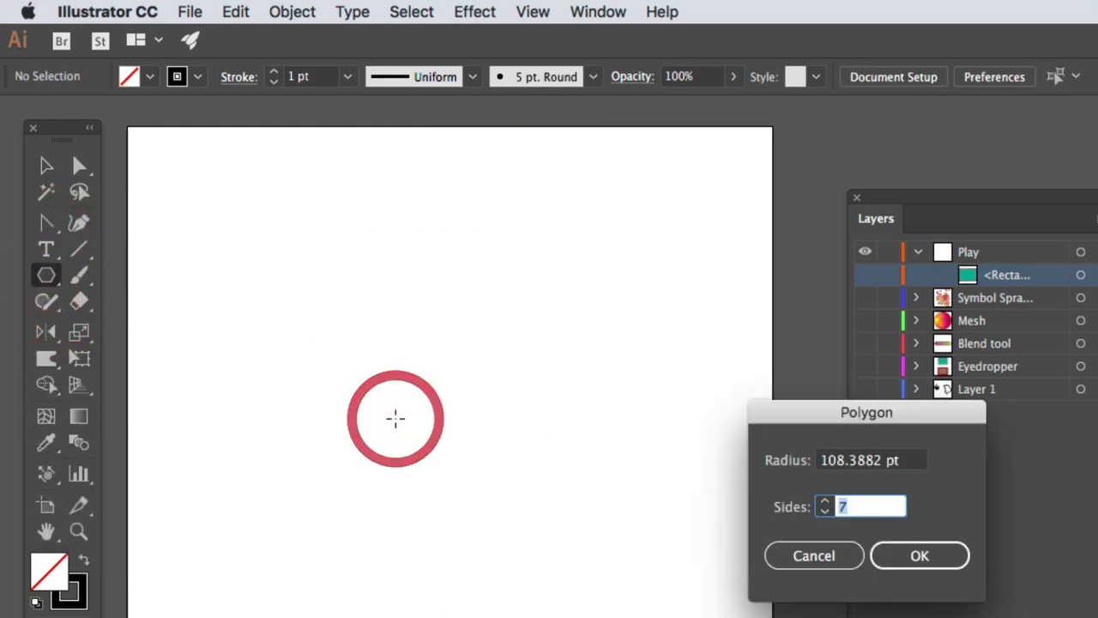
left_click(914, 556)
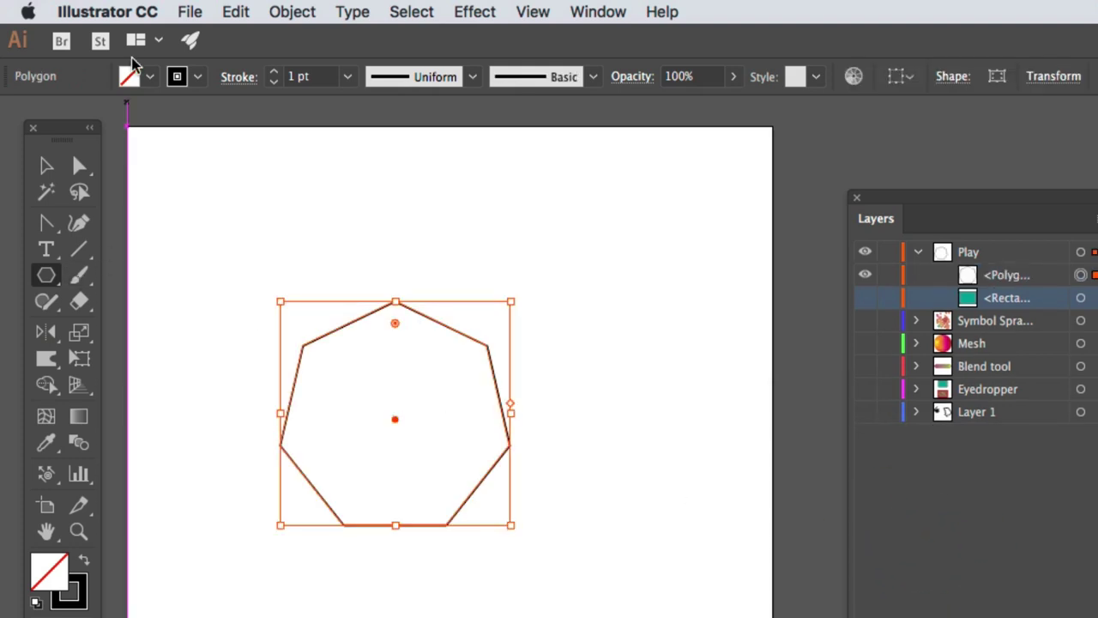
Fill the polygon with the light green swatch from the Fill dropdown.
left_click(149, 76)
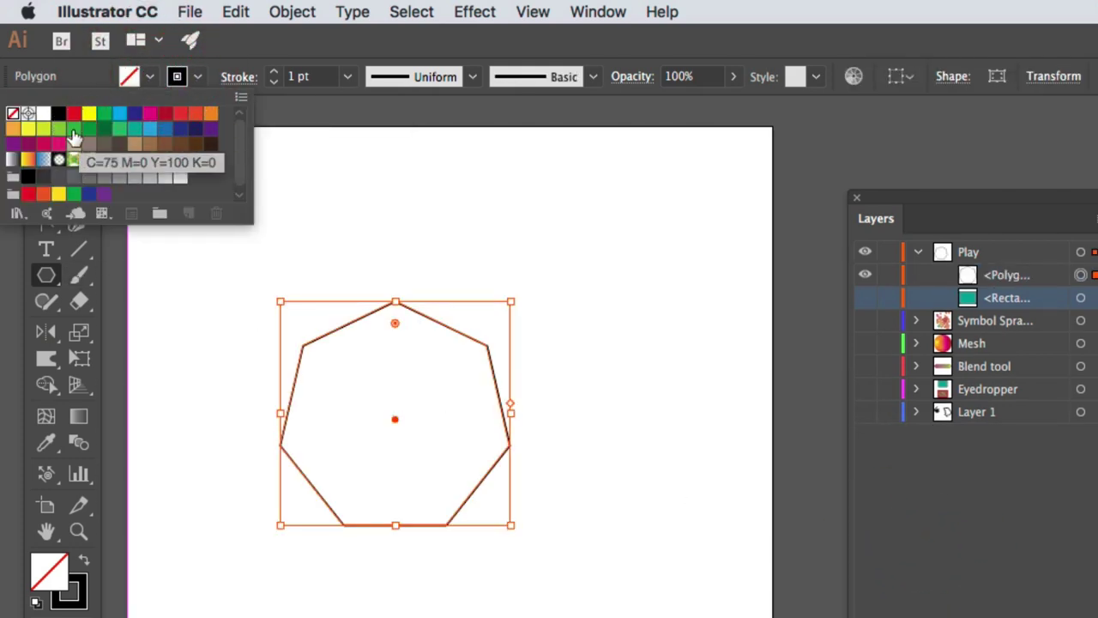
left_click(58, 129)
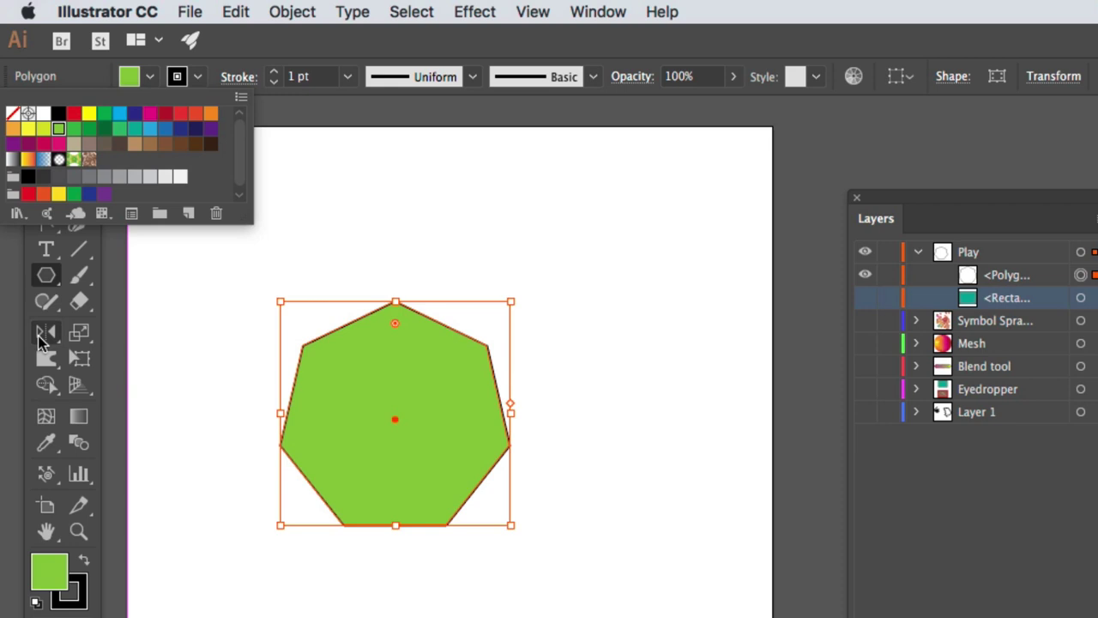
left_click(46, 341)
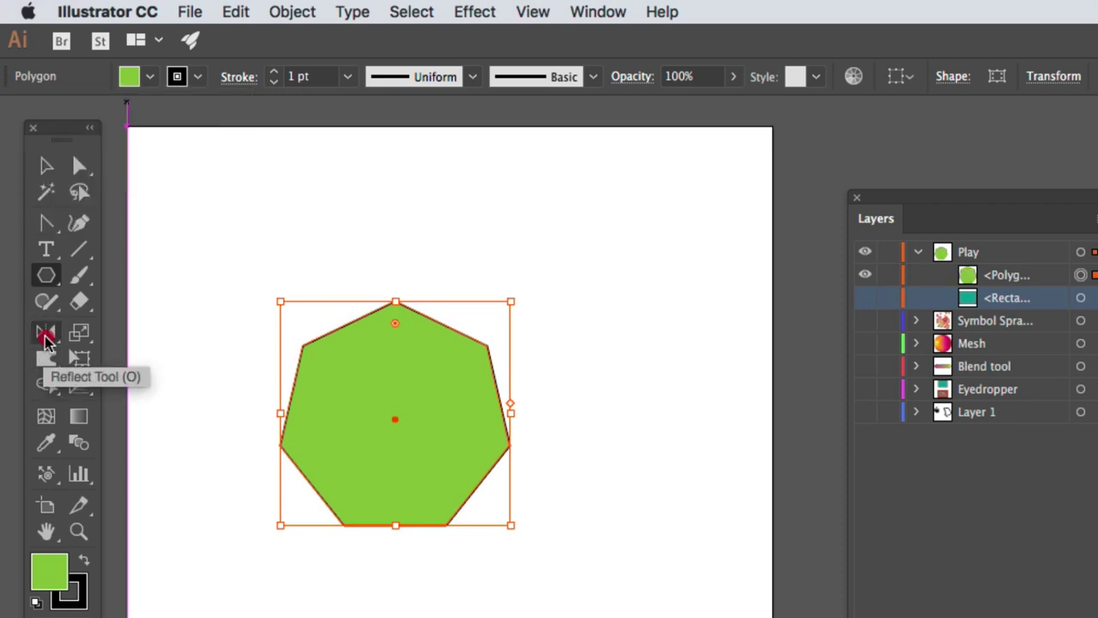
left_click_drag(45, 340, 101, 333)
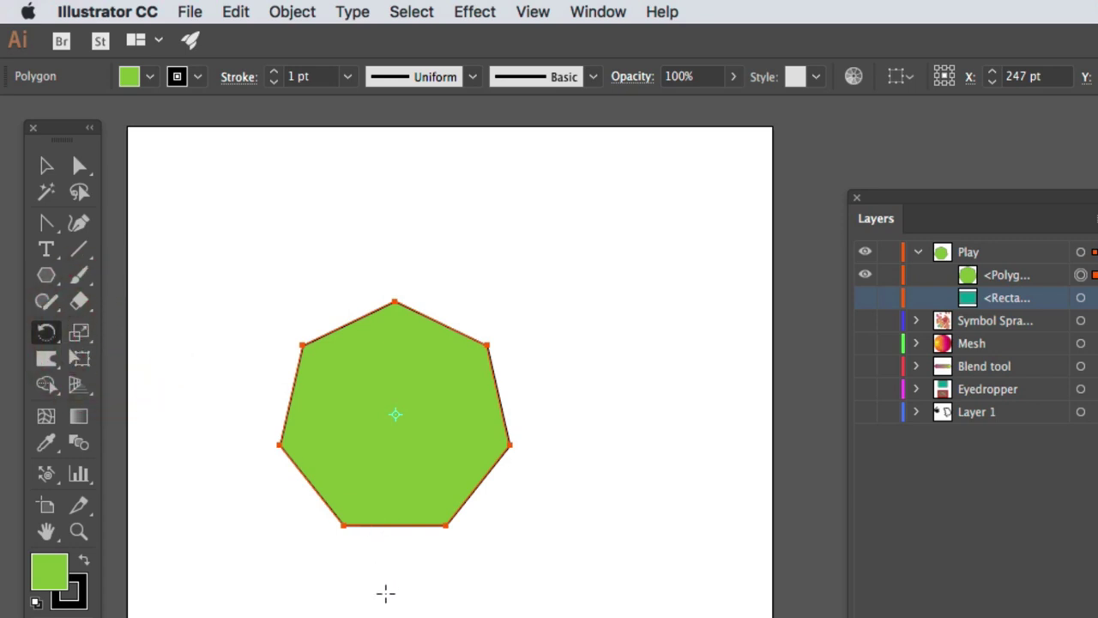
Preview a -40.79° rotation of the heptagon in the Rotate dialog, then cancel it.
double_click(46, 334)
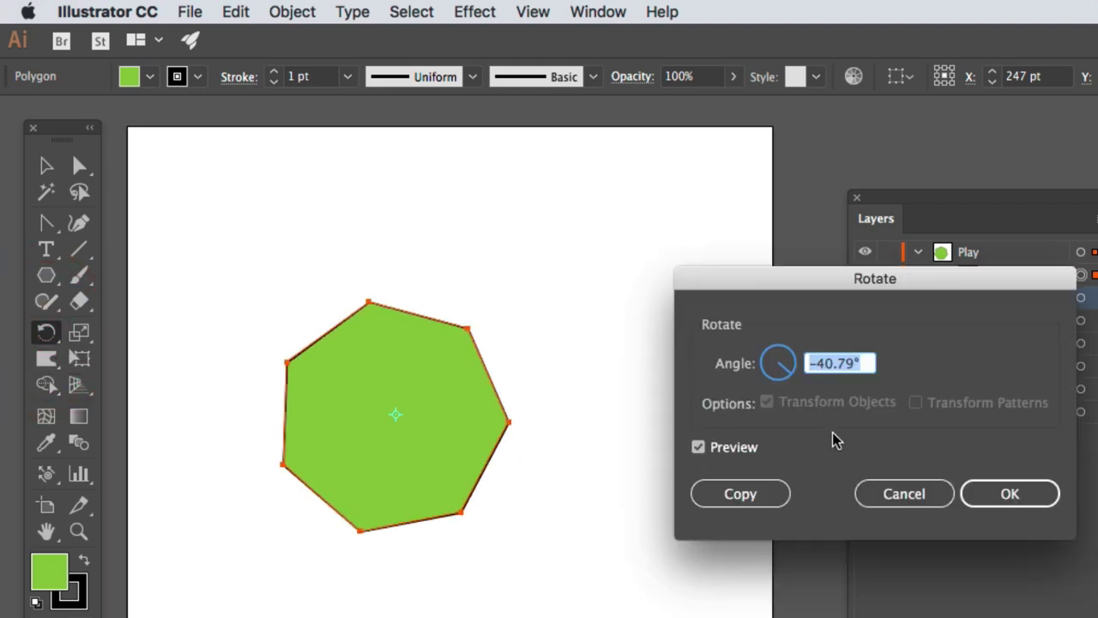
left_click(698, 447)
left_click(698, 447)
left_click(698, 447)
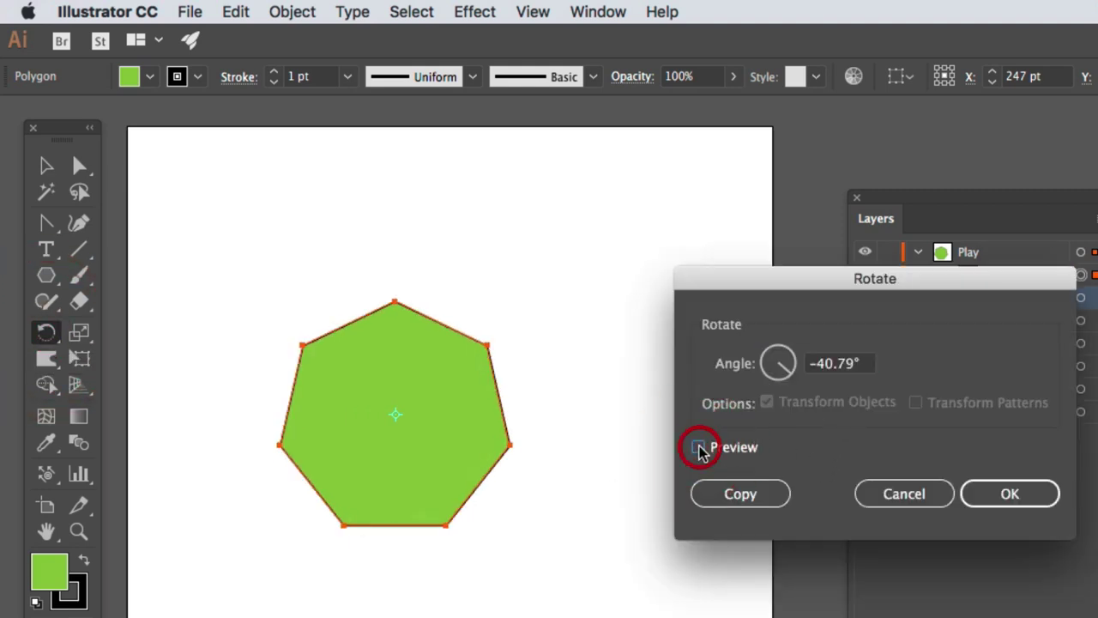
left_click(698, 447)
left_click(698, 447)
left_click(698, 447)
left_click(698, 447)
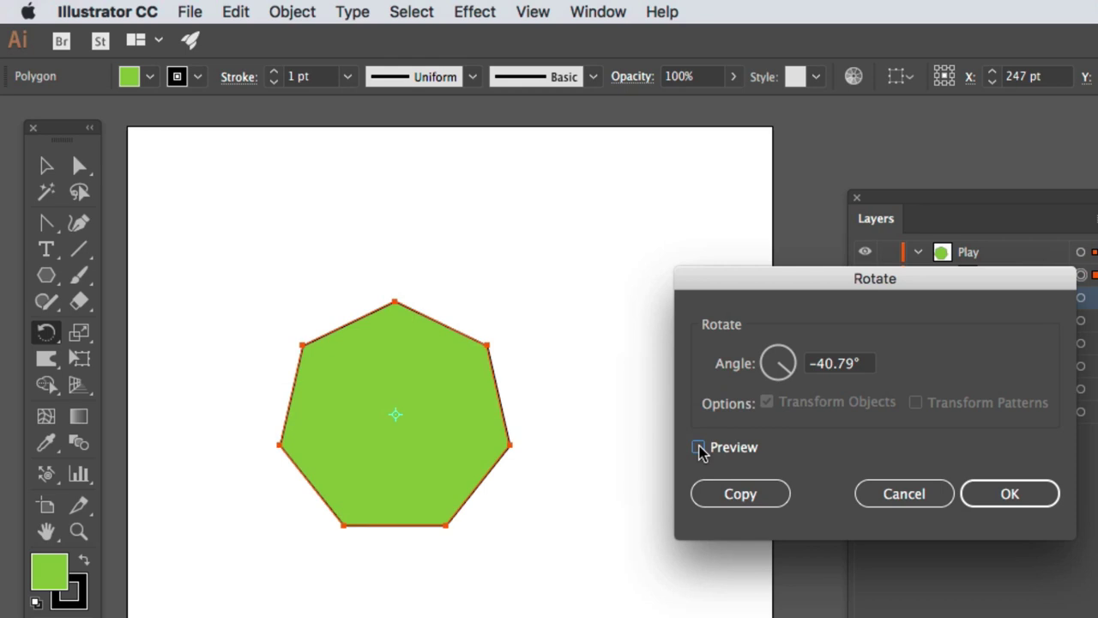
left_click(698, 447)
left_click(698, 447)
left_click(698, 447)
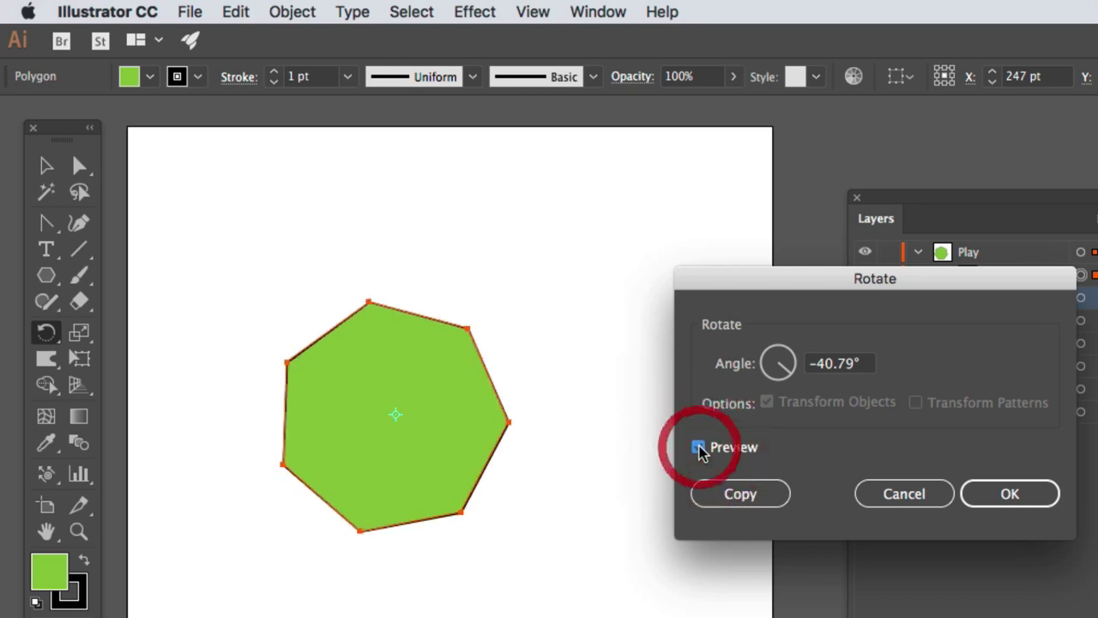
left_click(699, 447)
left_click(698, 447)
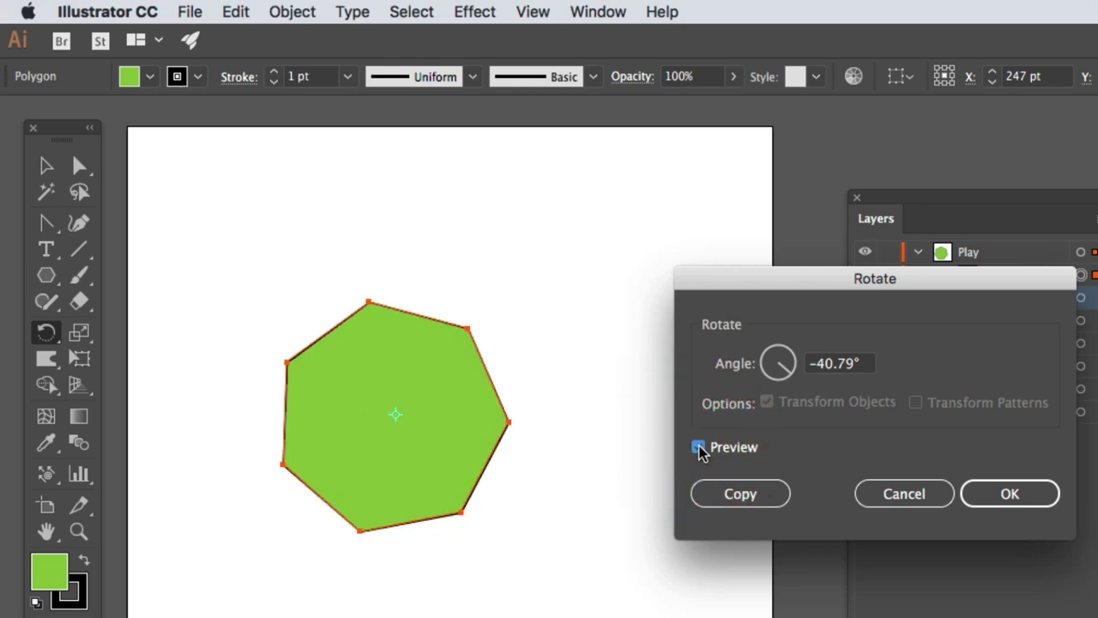
left_click(902, 493)
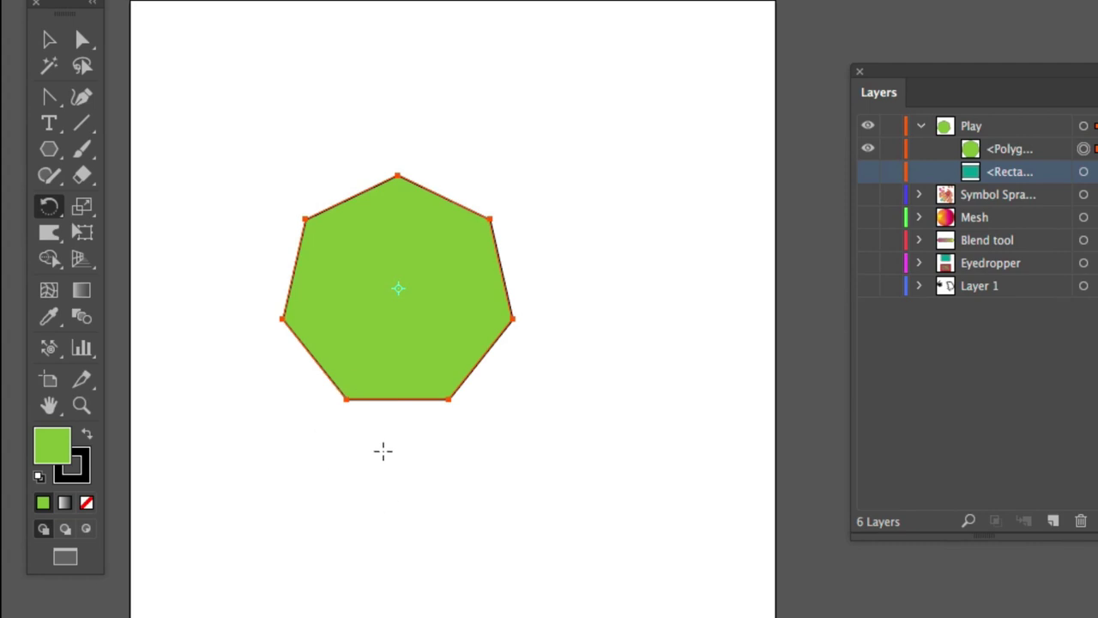
Make rotated copies around a centre below the heptagon, then undo them.
key("alt")
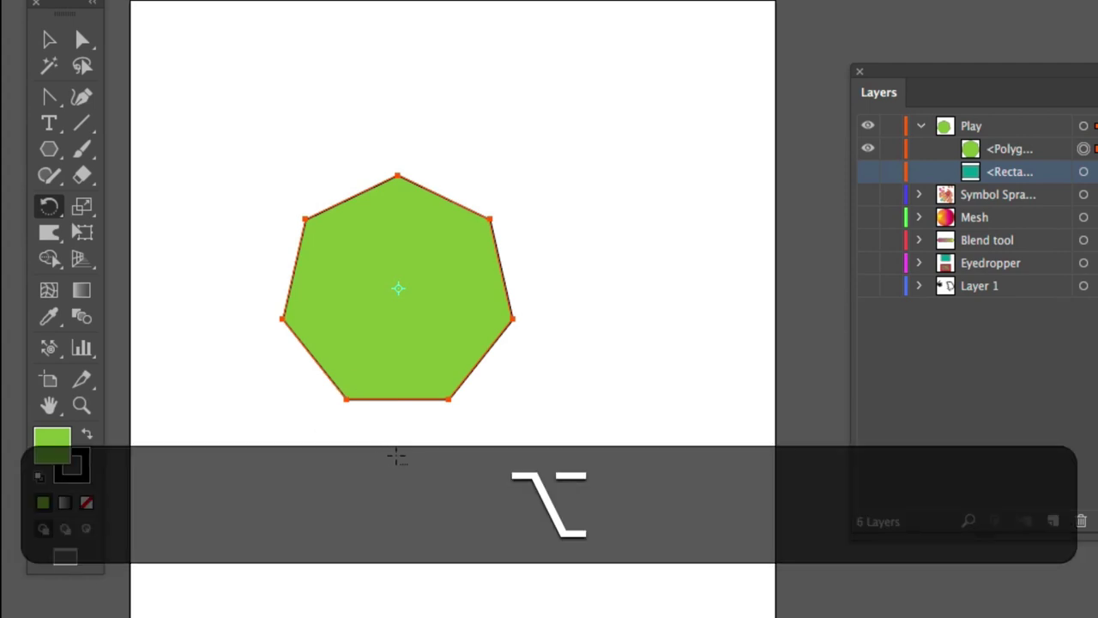
left_click(397, 457, "alt")
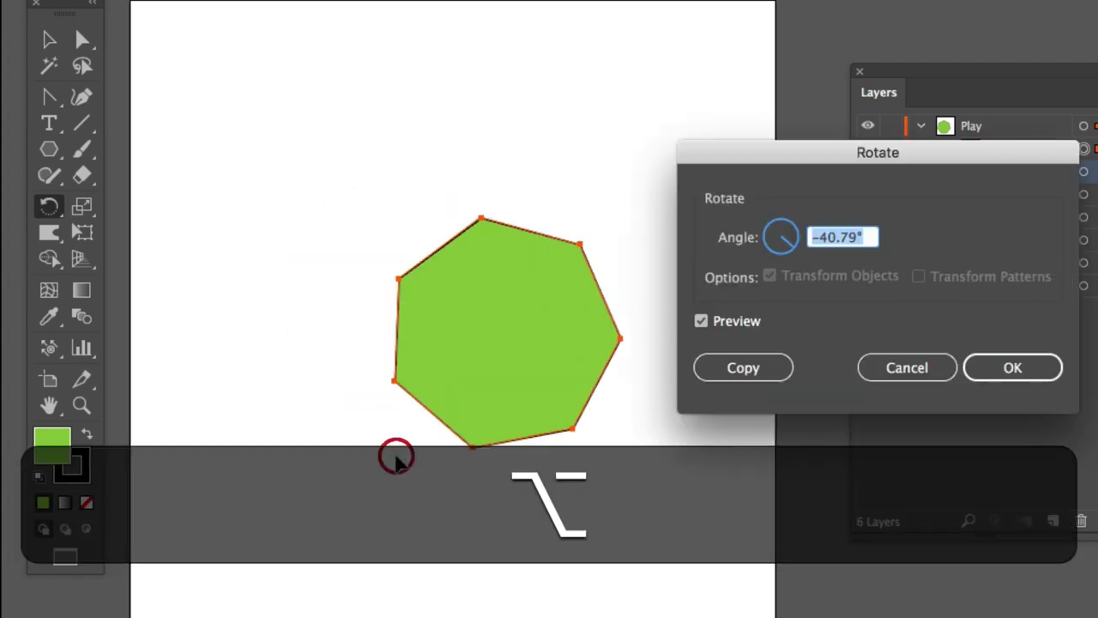
left_click(743, 368)
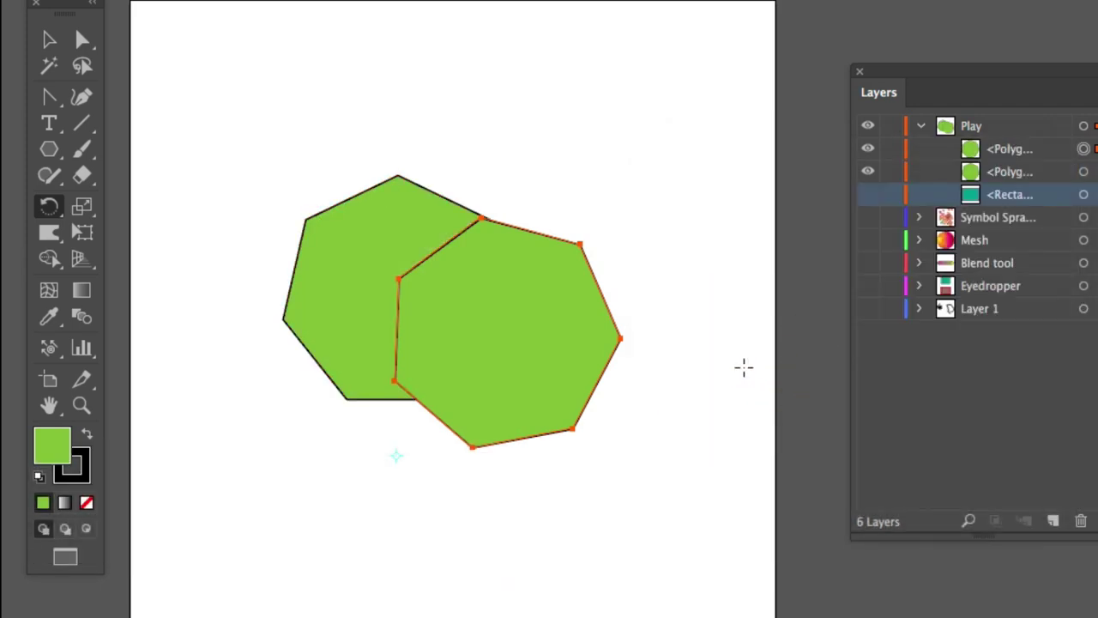
key("super+d")
key("super+d")
key("super+d")
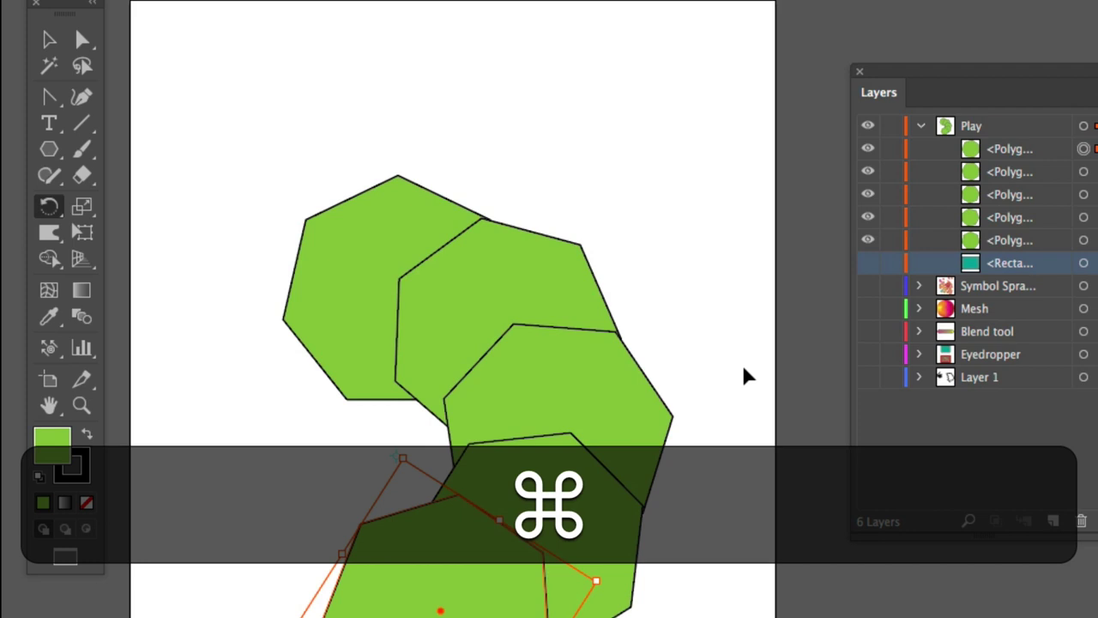
key("super+z")
key("super+z")
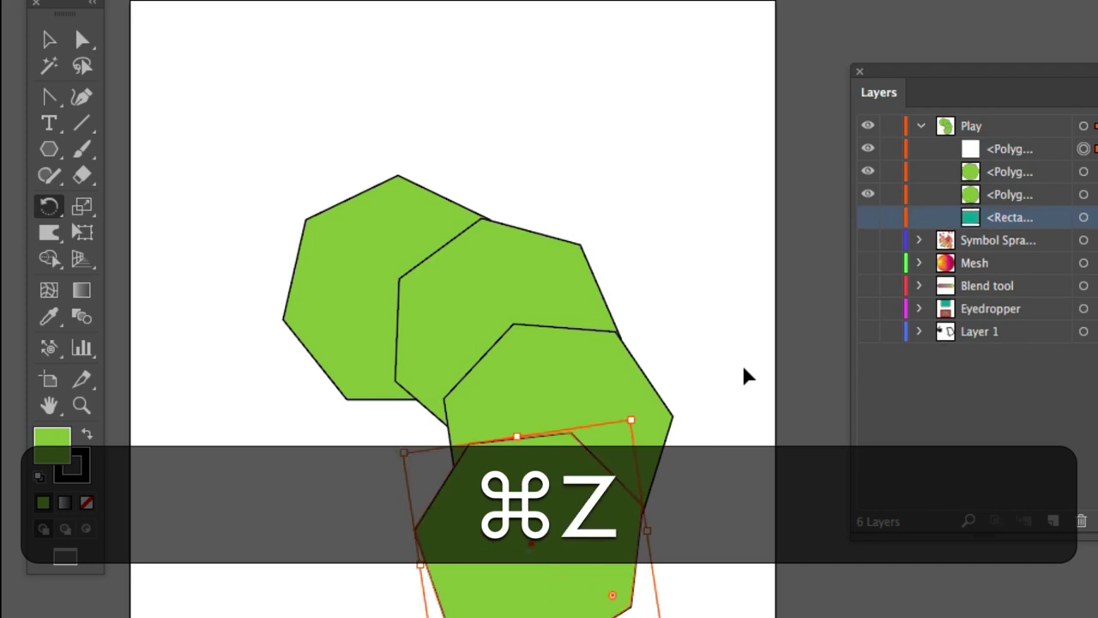
key("super+z")
key("super+z")
key("super+z")
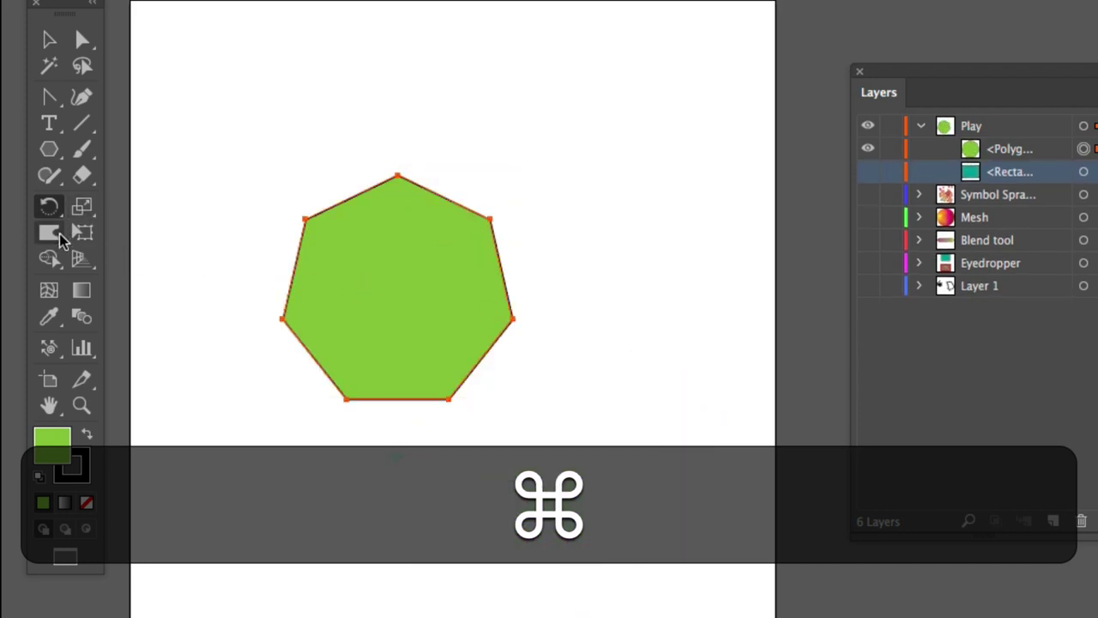
Browse the Width, Rotate and Scale tool flyouts.
left_click(49, 234)
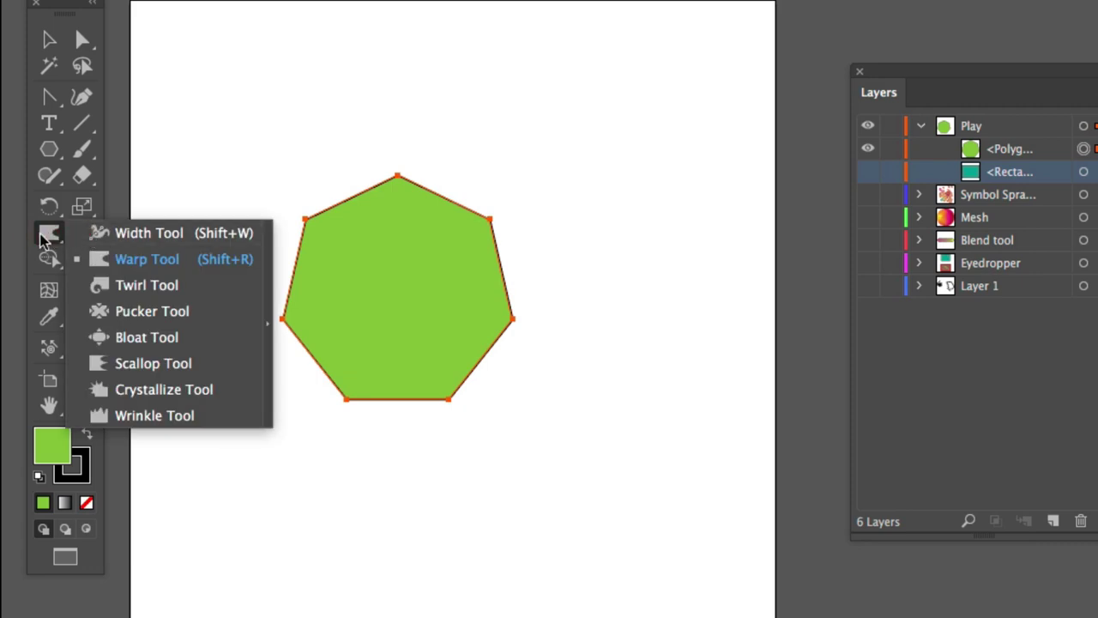
left_click(149, 233)
left_click(49, 210)
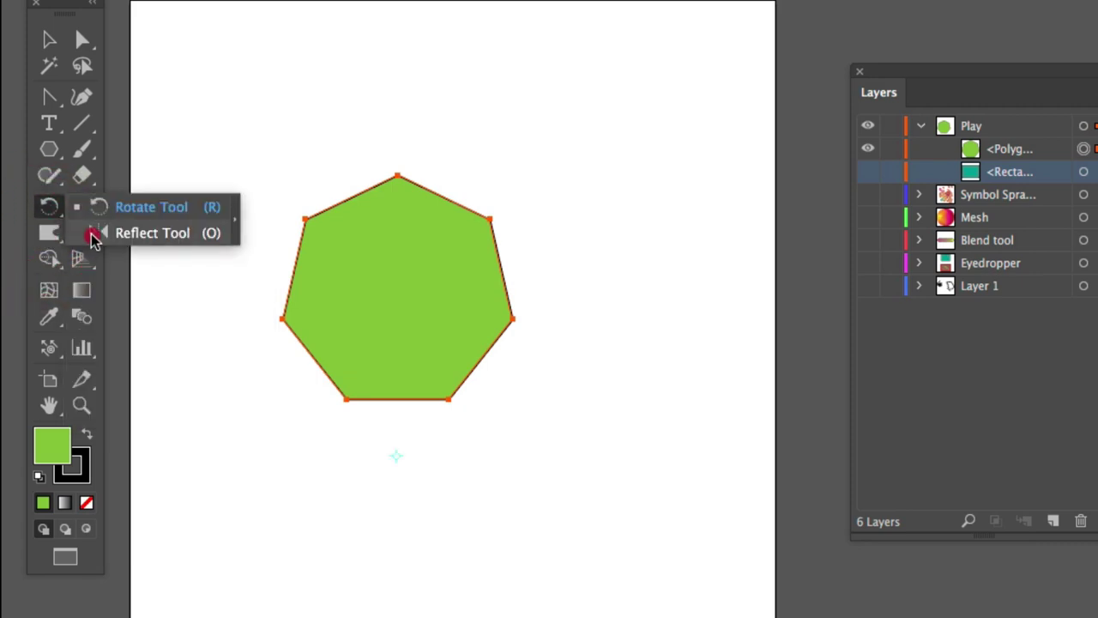
left_click(47, 212)
left_click_drag(81, 206, 149, 385)
Crystallize the heptagon's edges into spikes, enlarge the brush, and twirl its lower right into a spiral.
left_click_drag(415, 238, 478, 163)
mouse_move(346, 374)
left_mouse_down()
mouse_move(351, 366)
mouse_move(340, 400)
left_mouse_up()
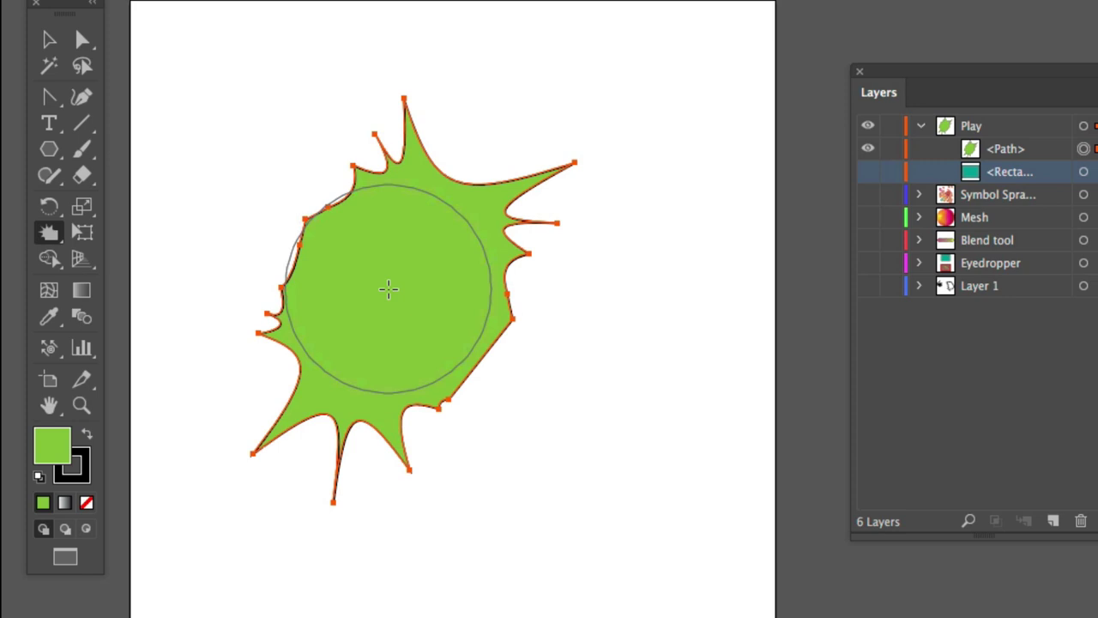
key("bracketright")
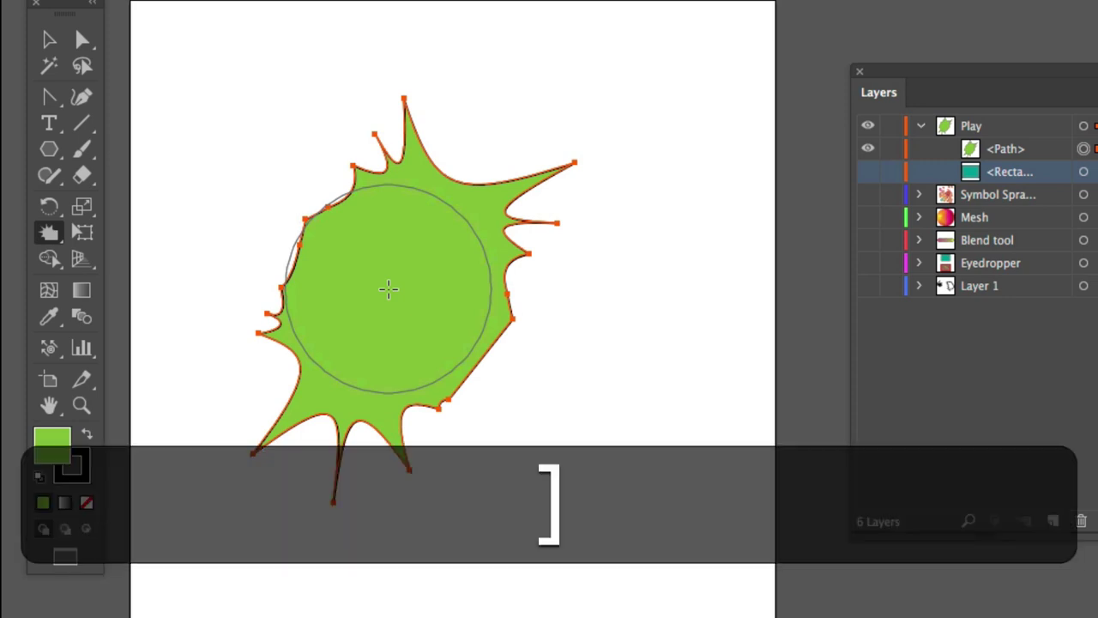
left_click(47, 235)
mouse_move(45, 236)
left_mouse_down()
mouse_move(116, 247)
mouse_move(125, 237)
mouse_move(124, 316)
mouse_move(129, 290)
left_mouse_up()
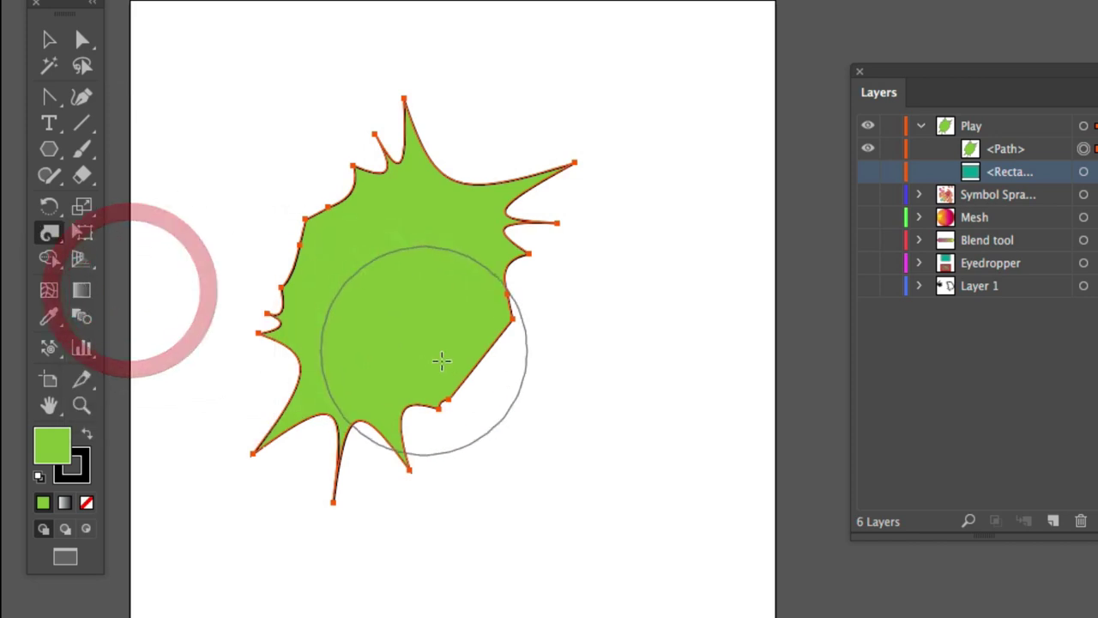
left_click_drag(470, 410, 486, 412)
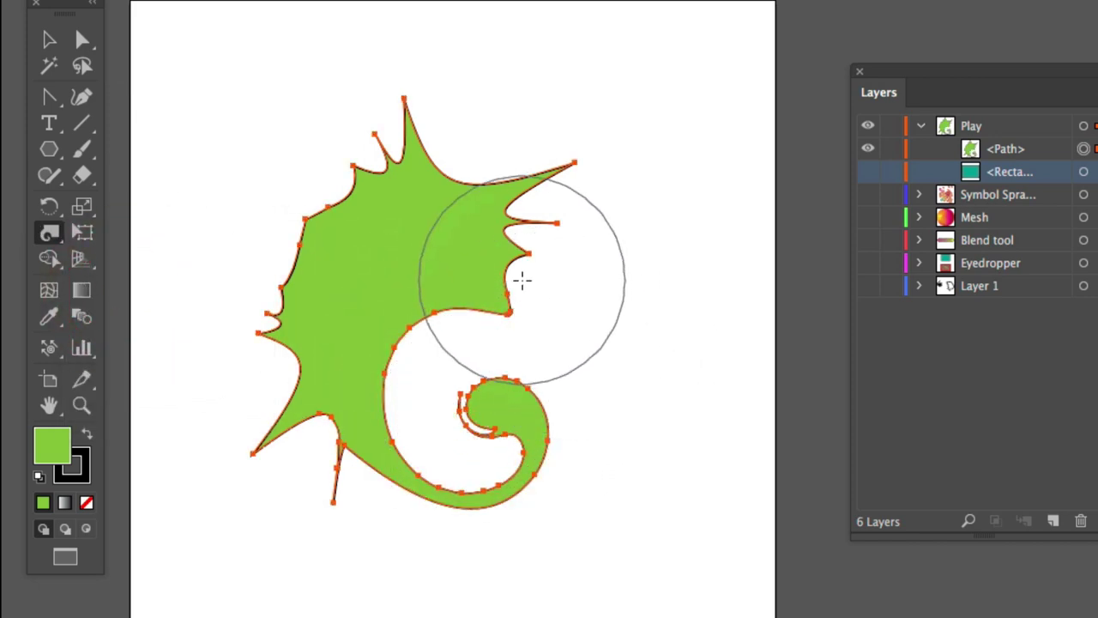
left_click(532, 0)
key("super+y")
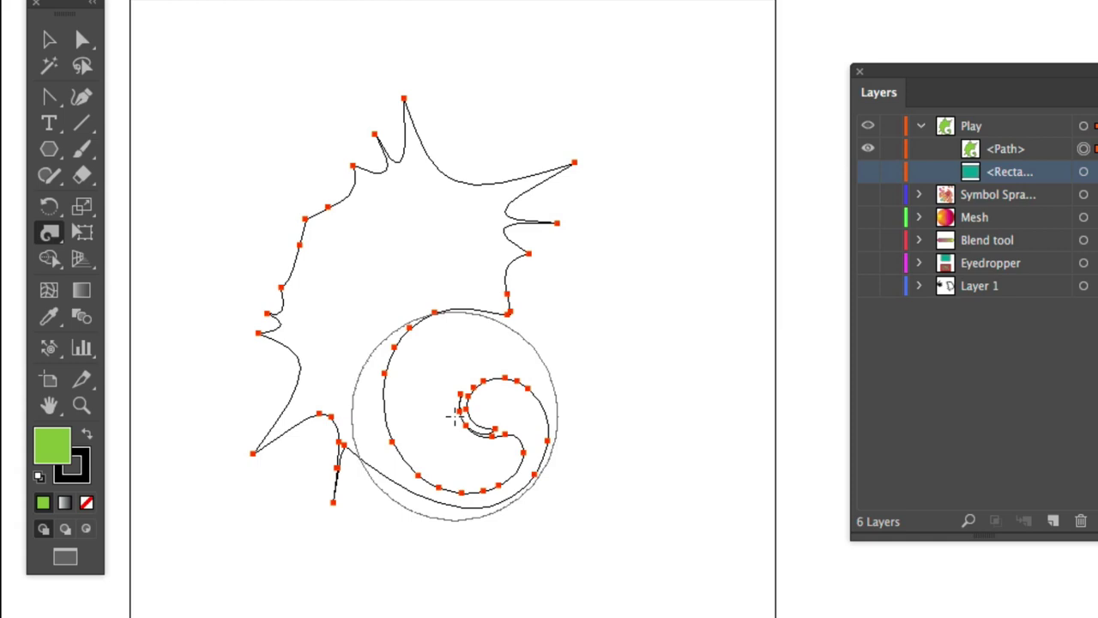
left_click(528, 0)
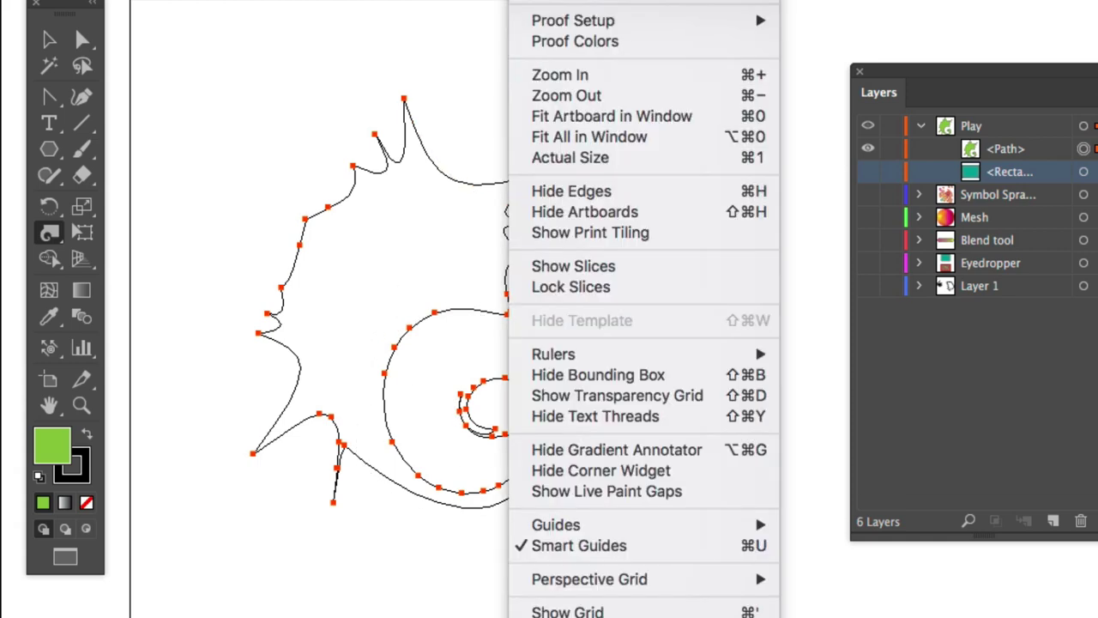
key("super+y")
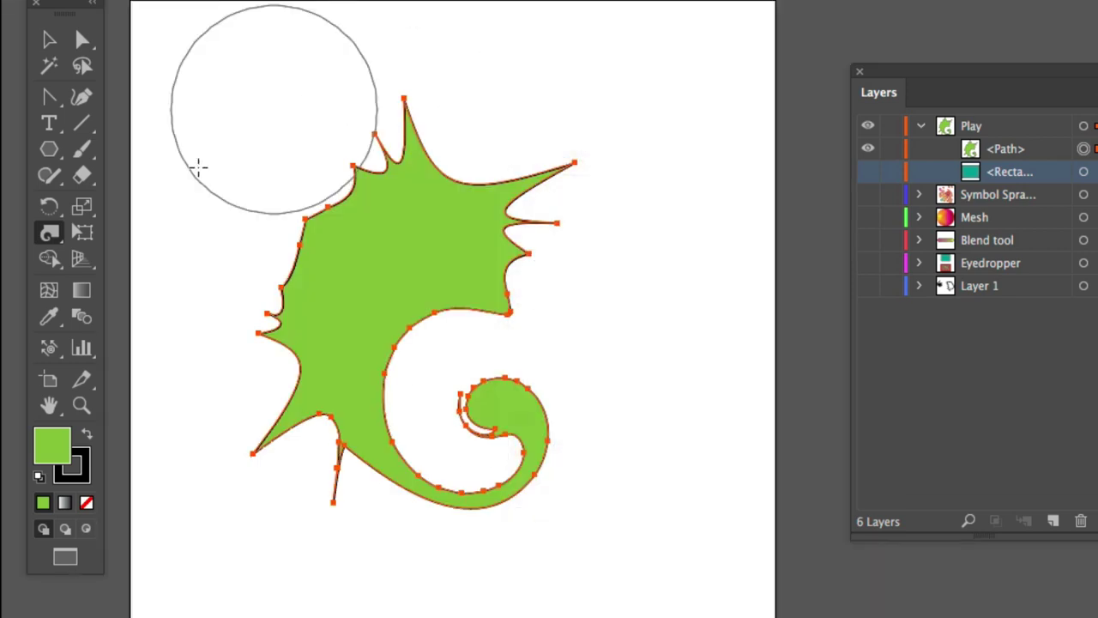
double_click(49, 233)
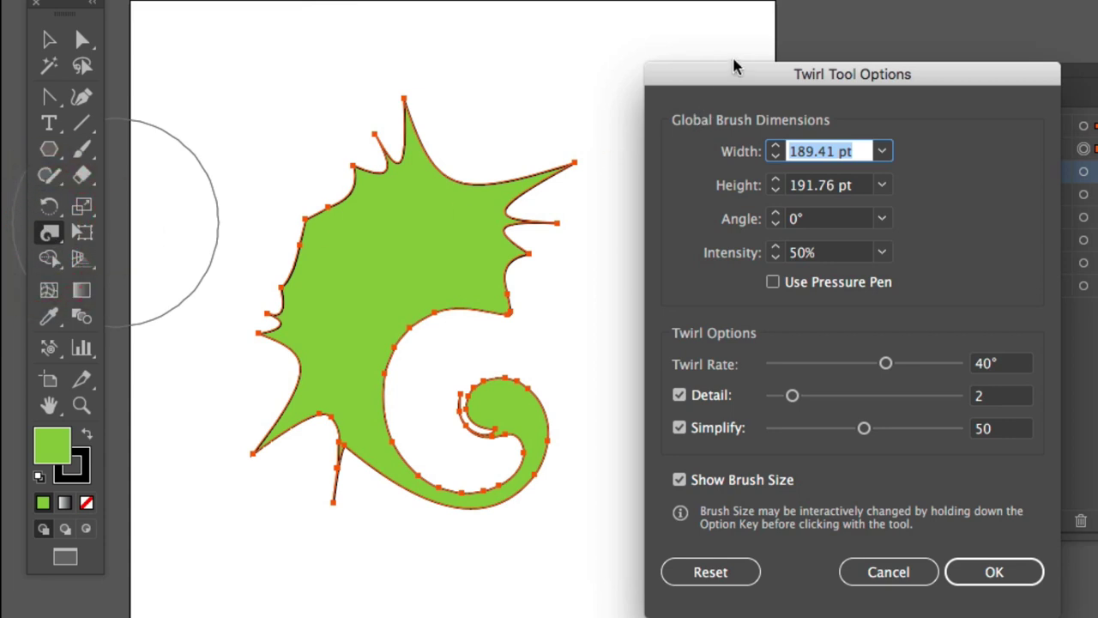
left_click_drag(735, 73, 707, 66)
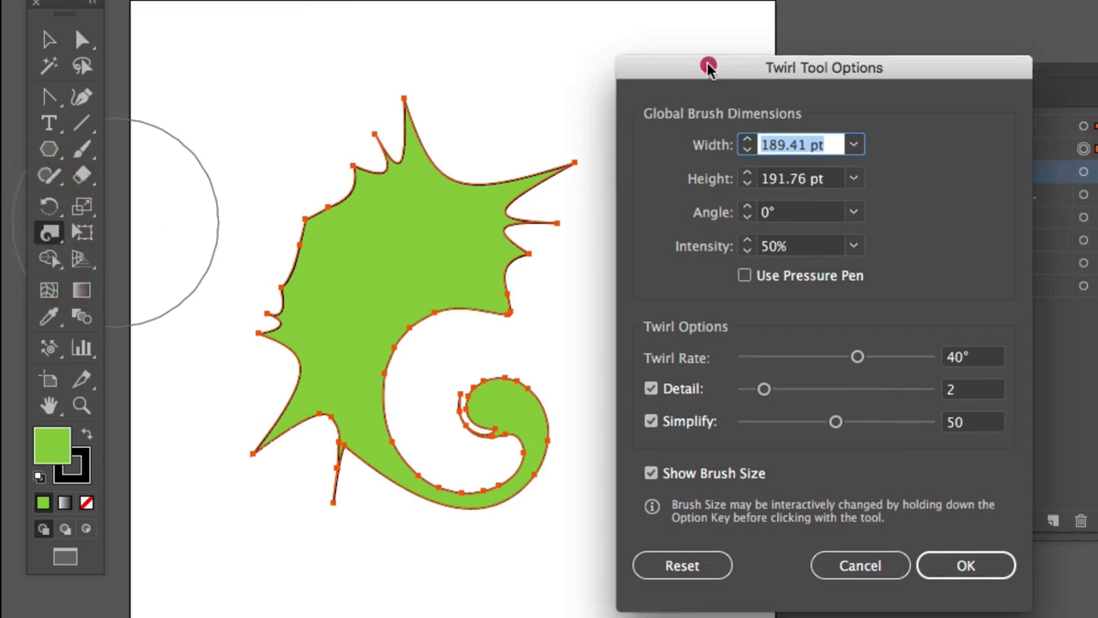
left_click(860, 567)
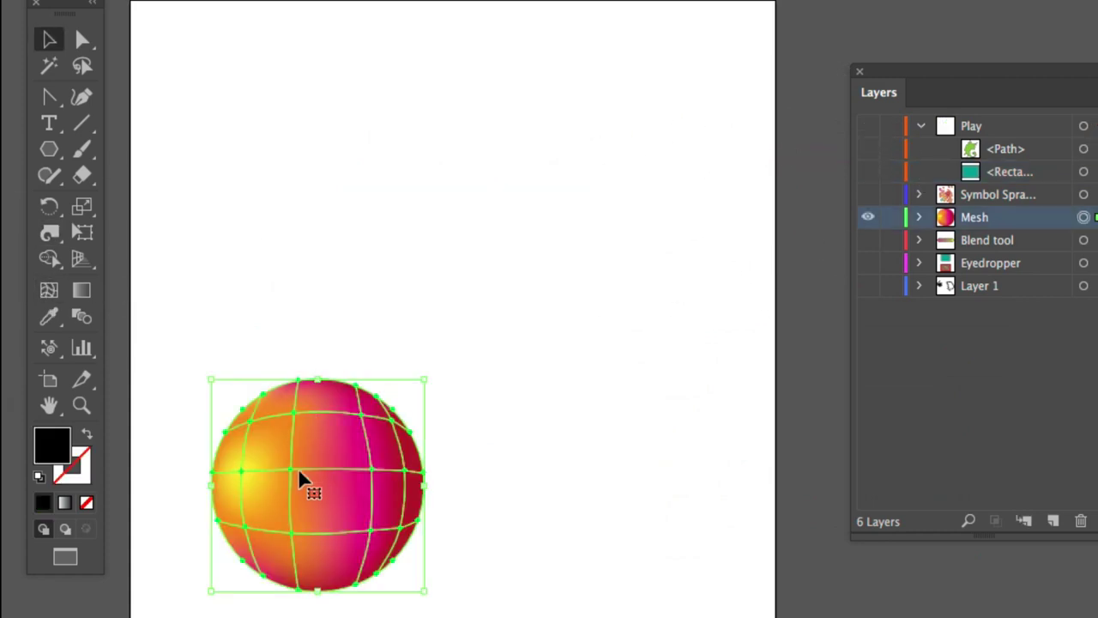
Move the mesh sphere up to the centre-left, then hide the Mesh layer.
left_click_drag(296, 474, 356, 265)
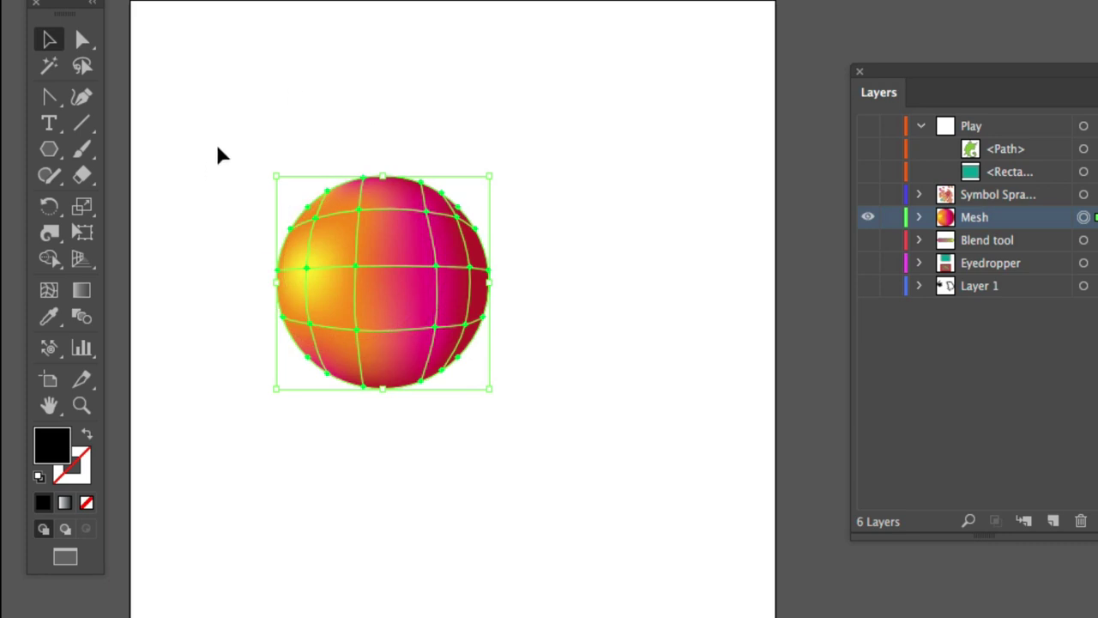
left_click(277, 98)
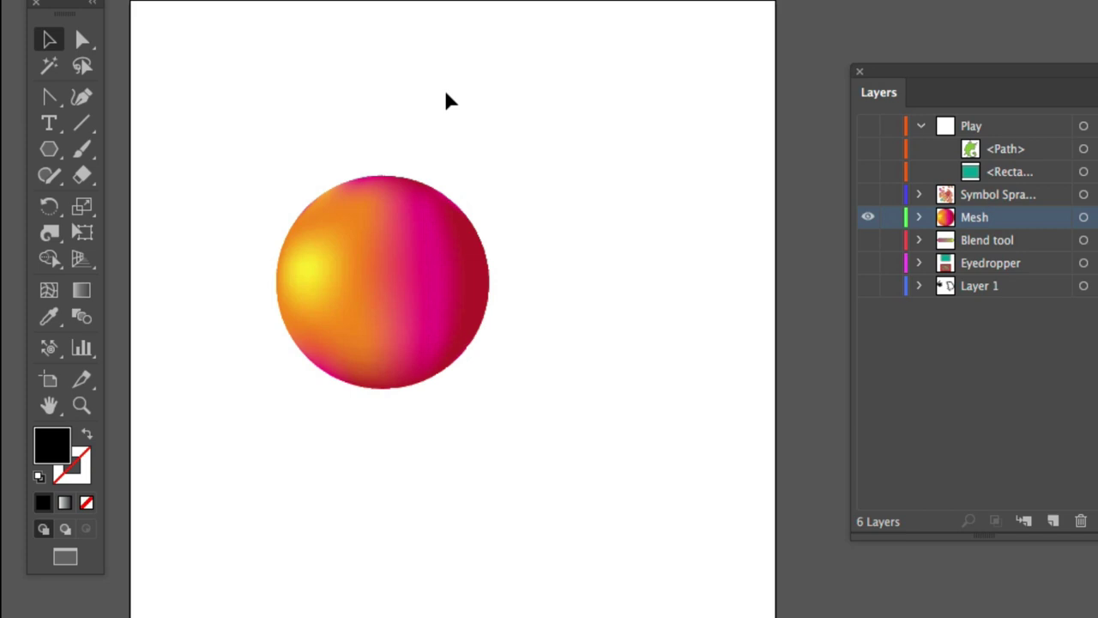
left_click(866, 218)
Show and target the Blend tool layer and select the blend's yellow end circle.
left_click(867, 240)
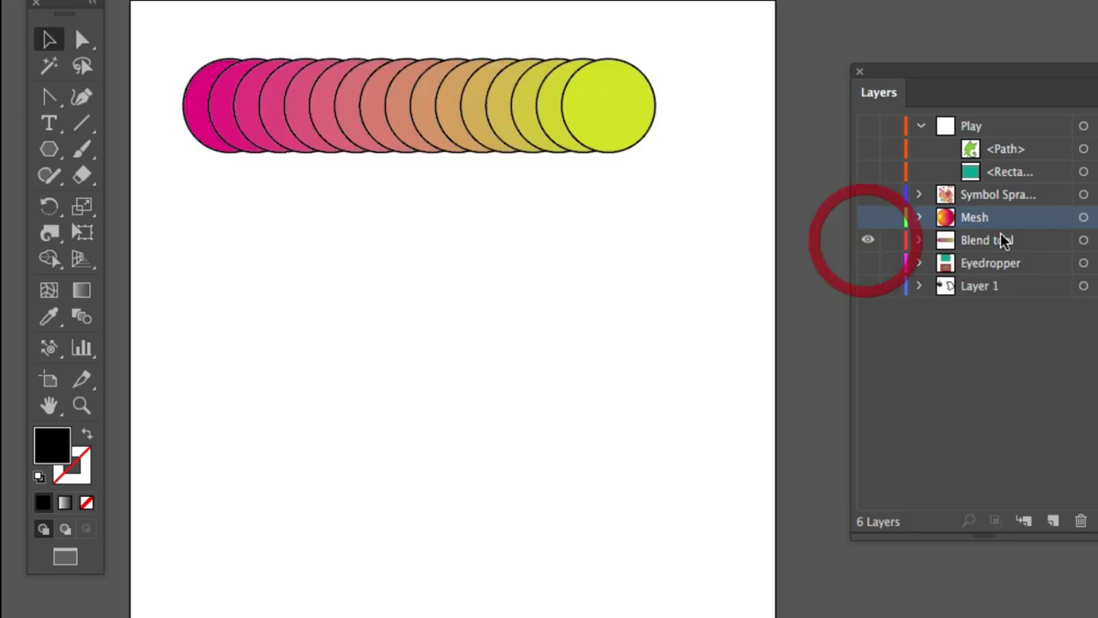
left_click(1004, 241)
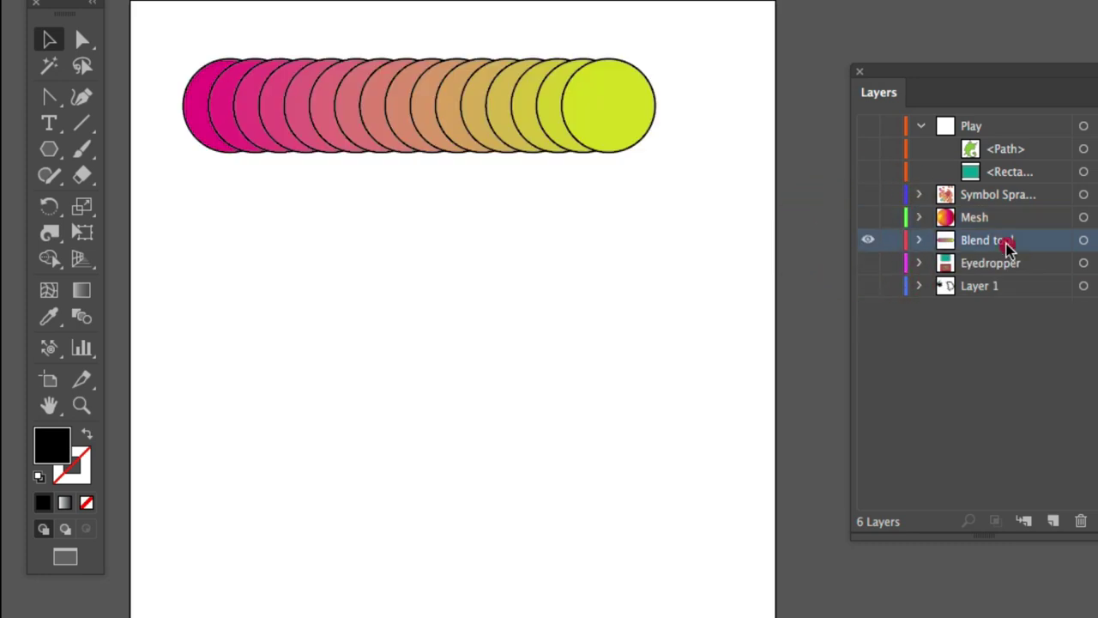
left_click(919, 241)
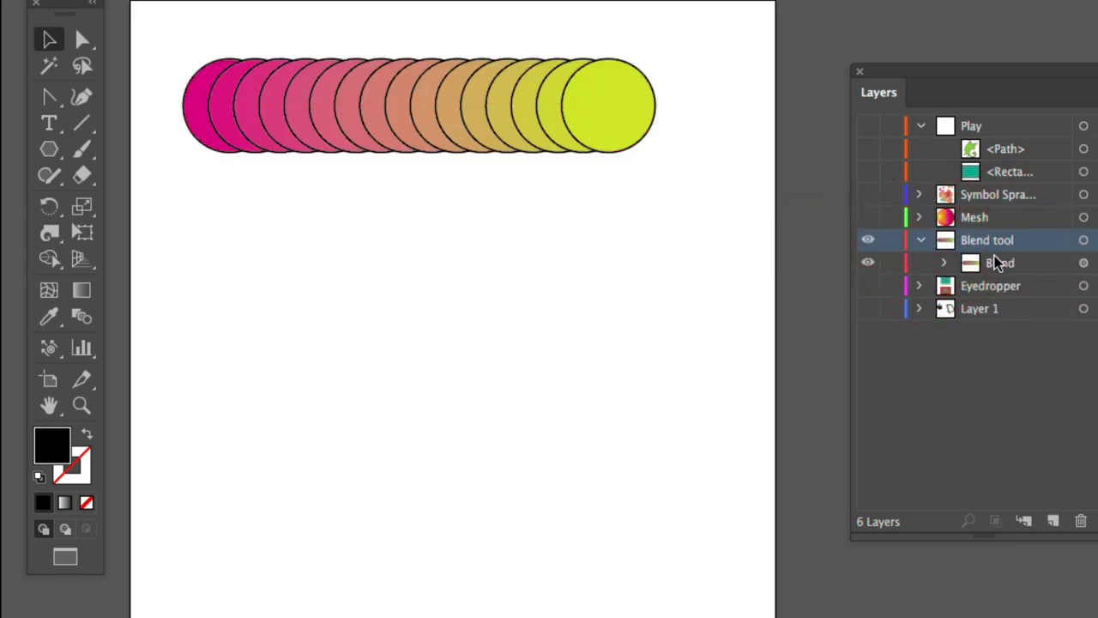
left_click(944, 263)
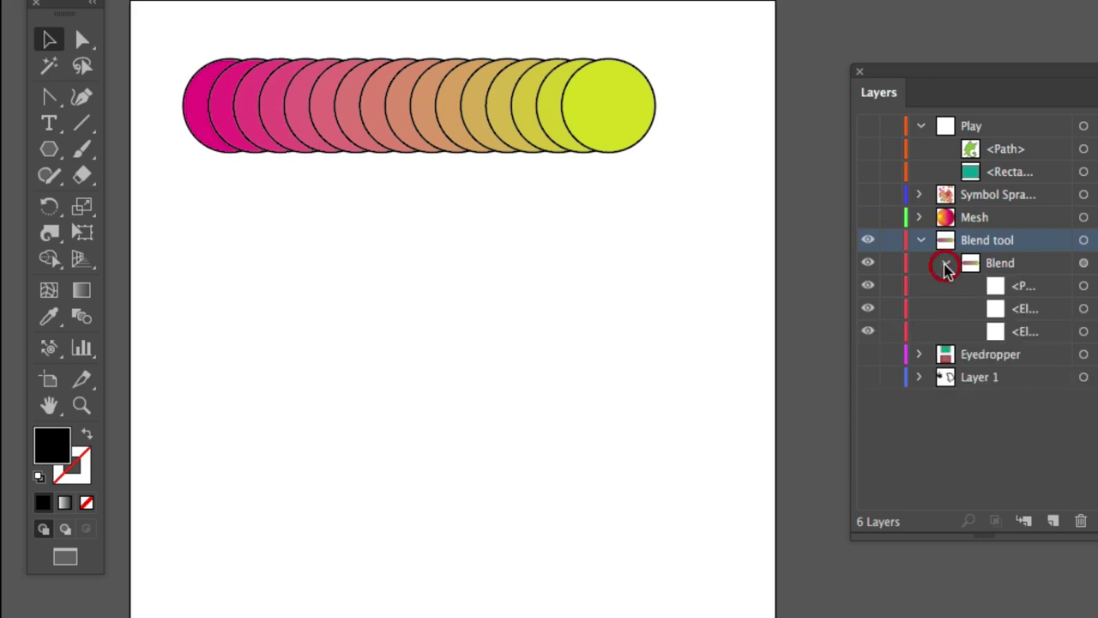
left_click(1084, 311)
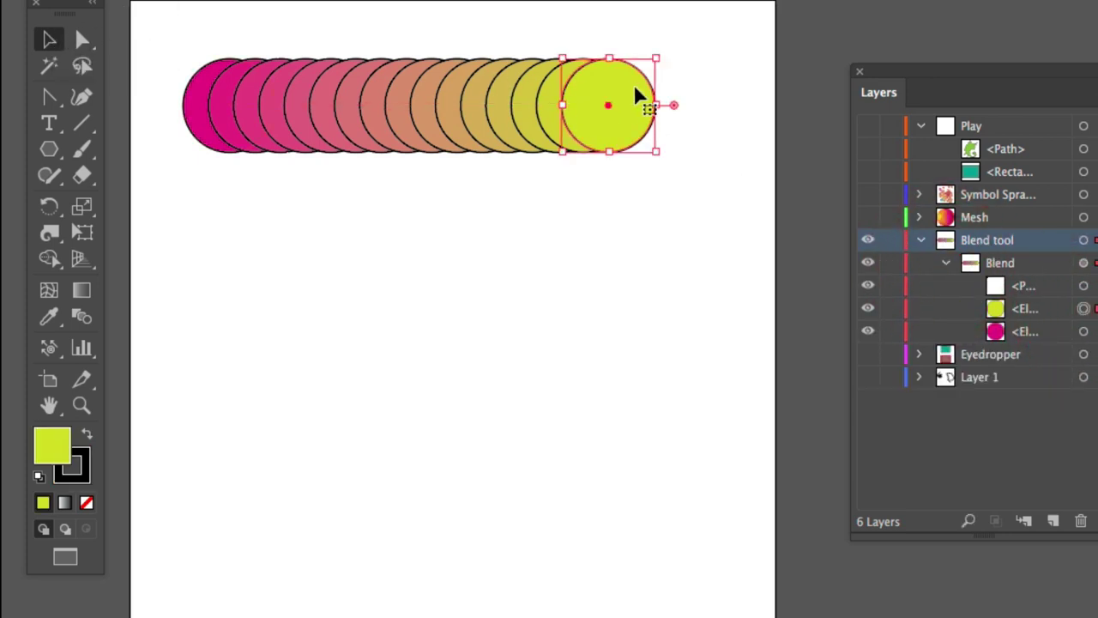
Move the yellow end circle down so the blend runs diagonally, and recolour it dark blue.
left_click_drag(610, 100, 559, 417)
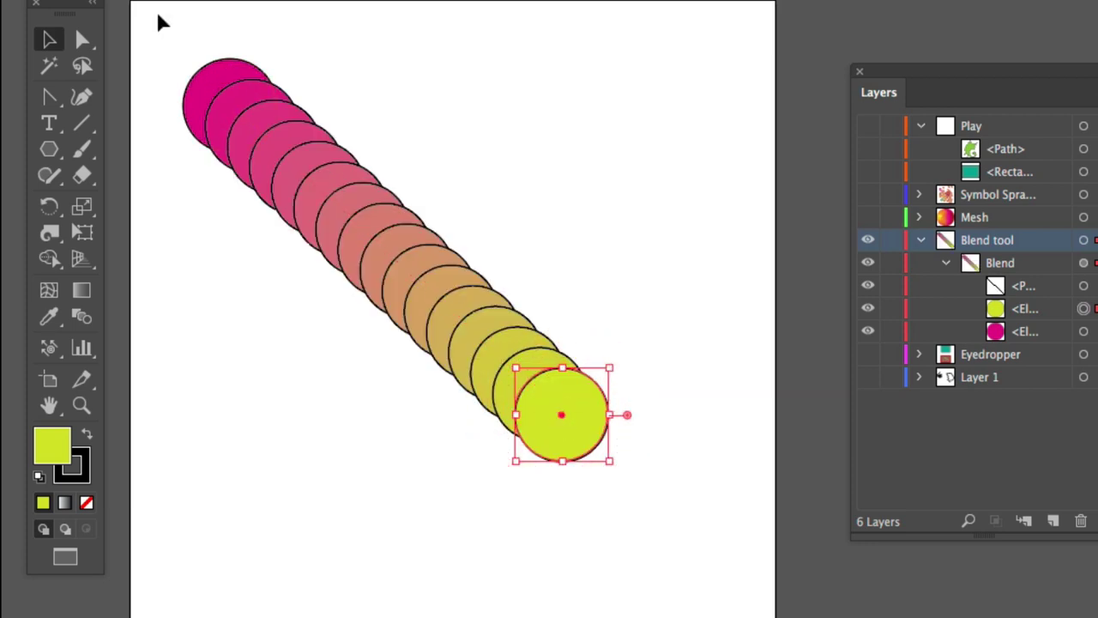
left_click(17, 1)
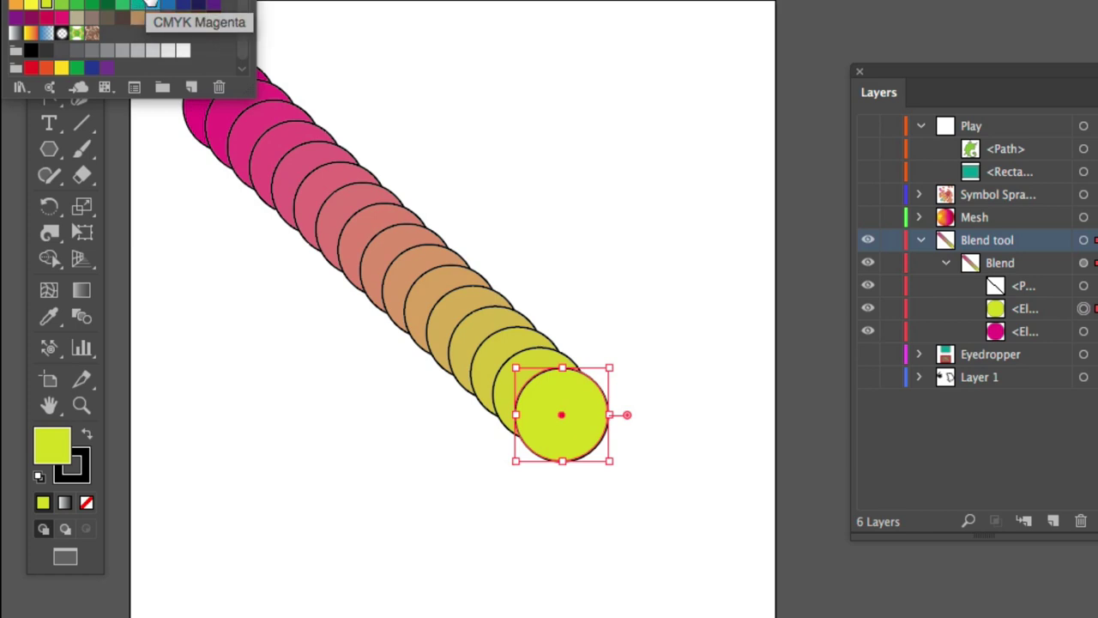
left_click(141, 4)
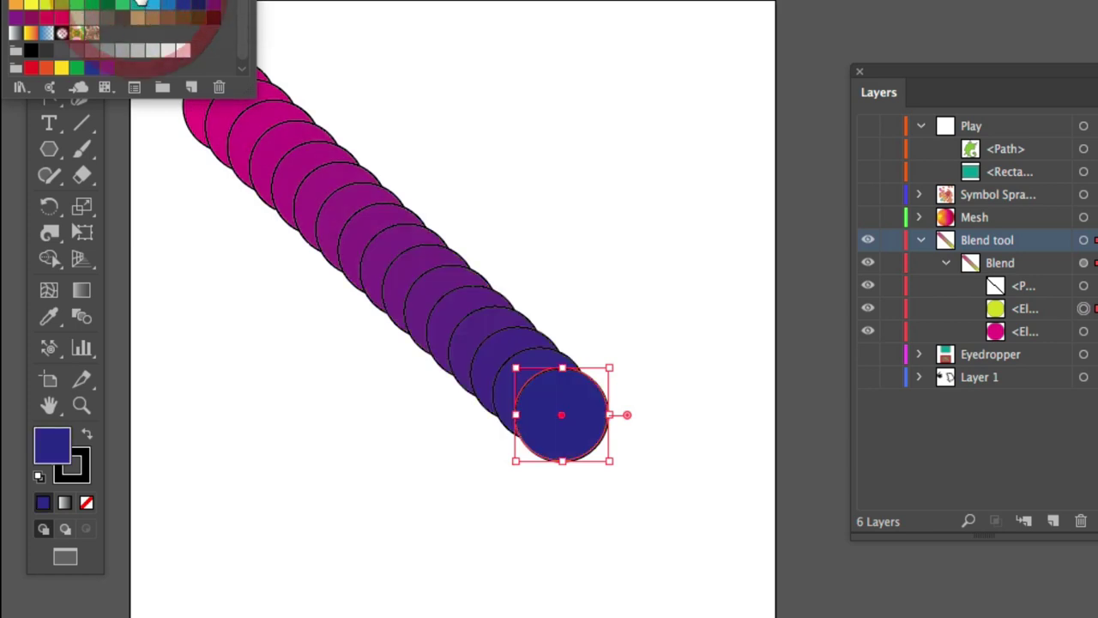
left_click(531, 156)
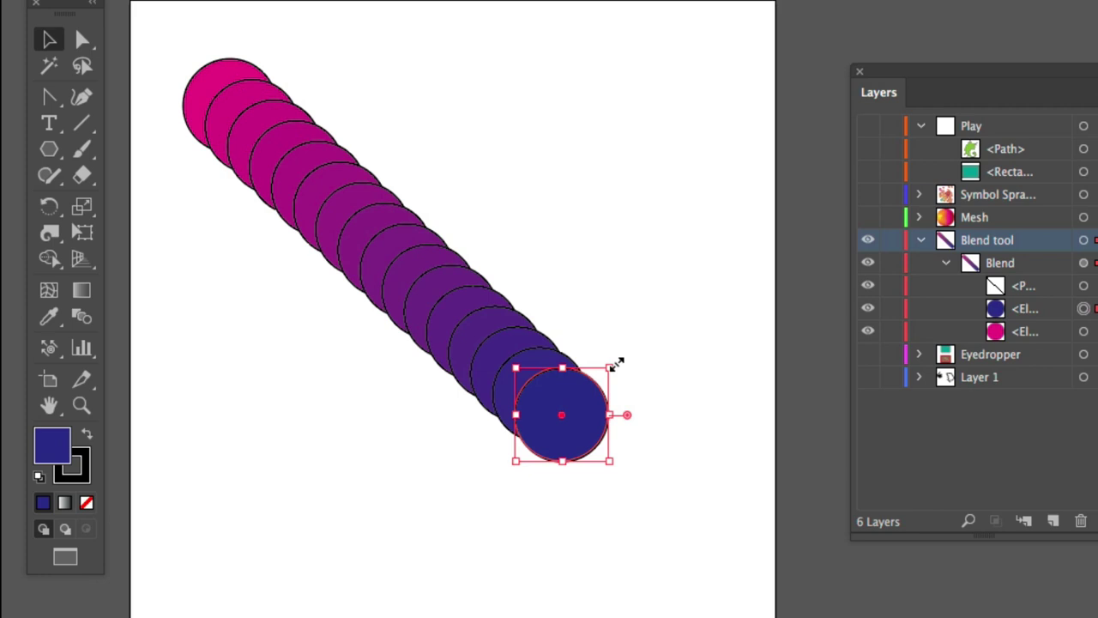
Stretch the end circle into a large tall, wide ellipse, then collapse and hide the Blend tool layer.
left_click_drag(559, 367, 562, 244)
left_click_drag(607, 354, 692, 350)
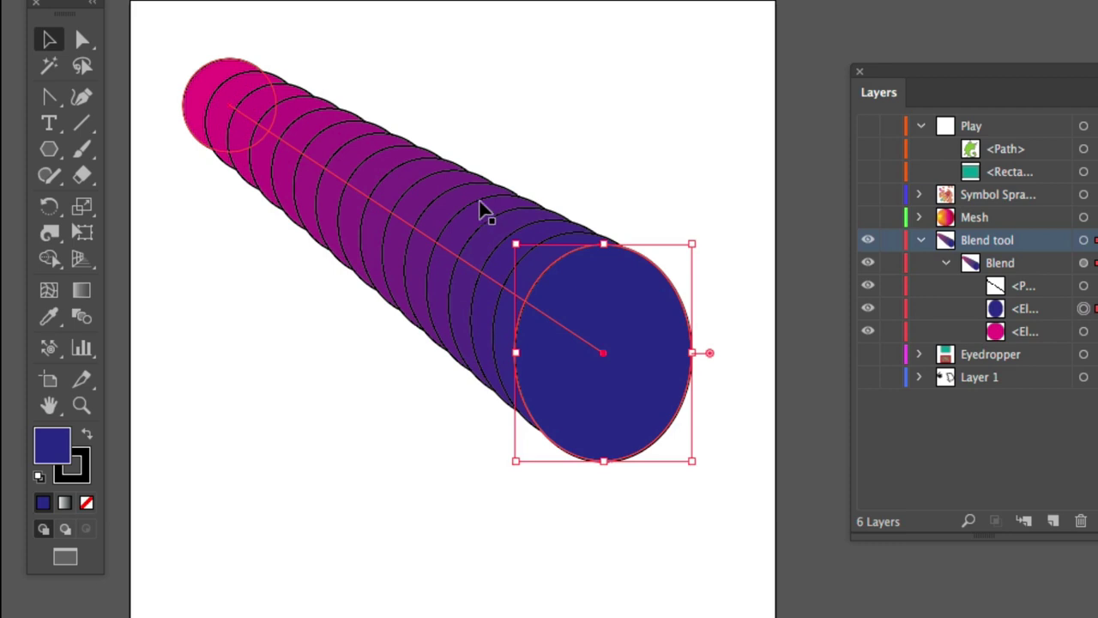
left_click(920, 242)
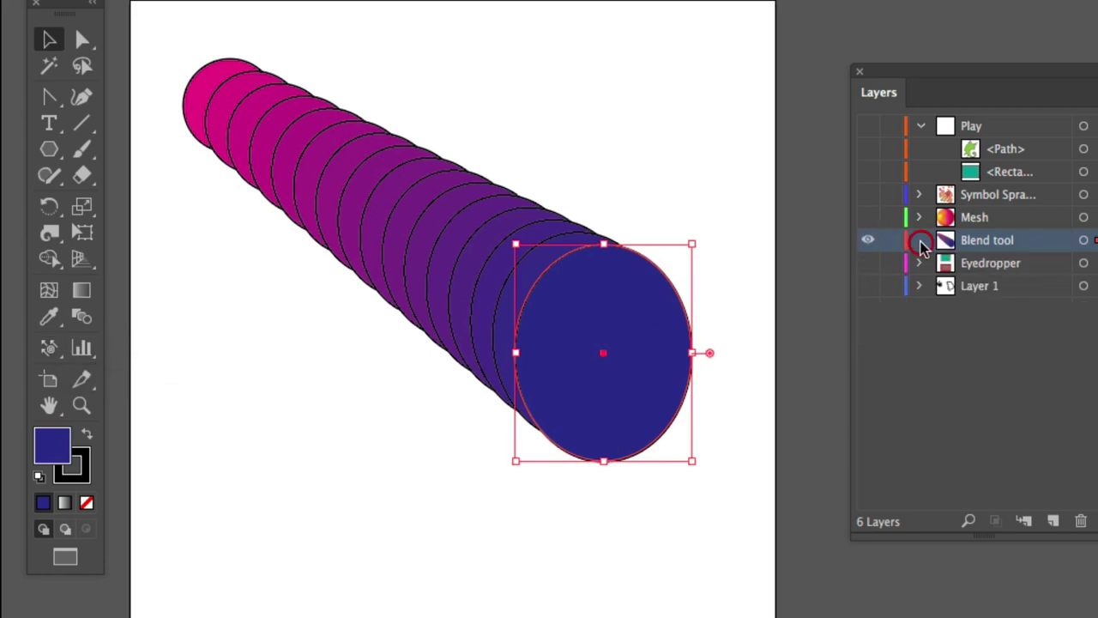
left_click(869, 244)
Show and target the Symbol Sprayer layer and move all the flowers up and left.
left_click(868, 195)
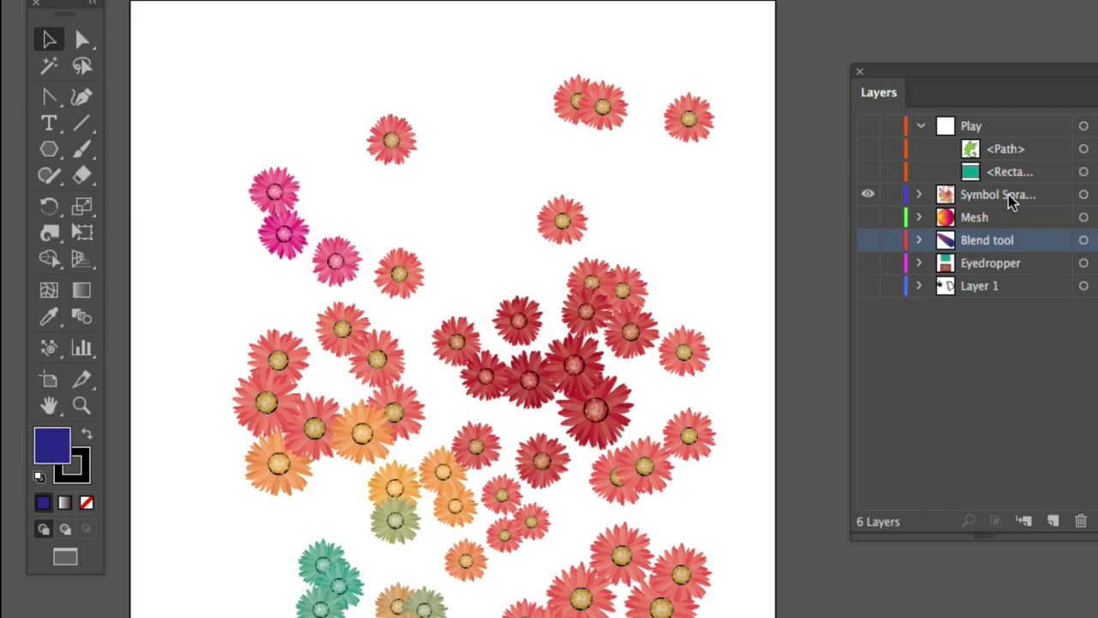
left_click(1017, 196)
left_click(1083, 195)
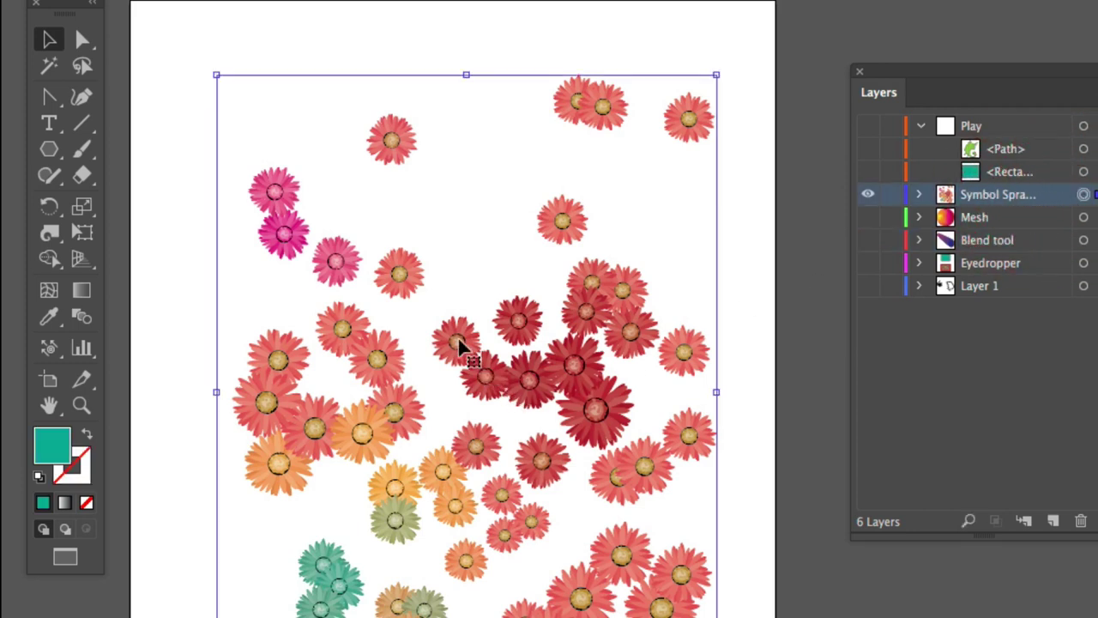
left_click_drag(491, 388, 464, 335)
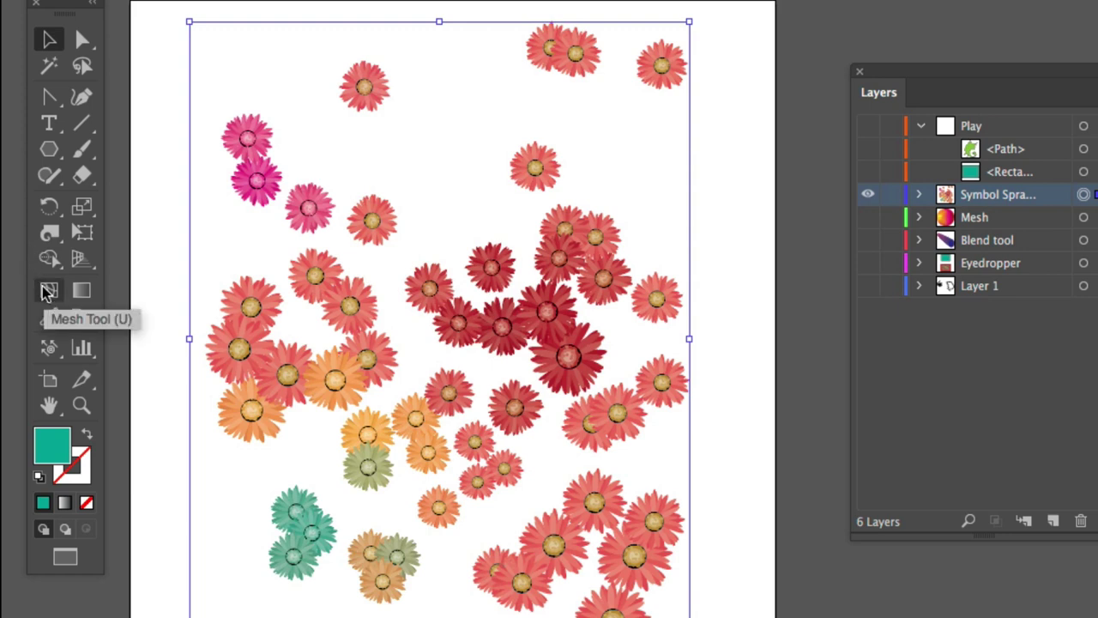
Tear off the symbol tools into a floating panel placed over the top of the canvas.
left_click(48, 351)
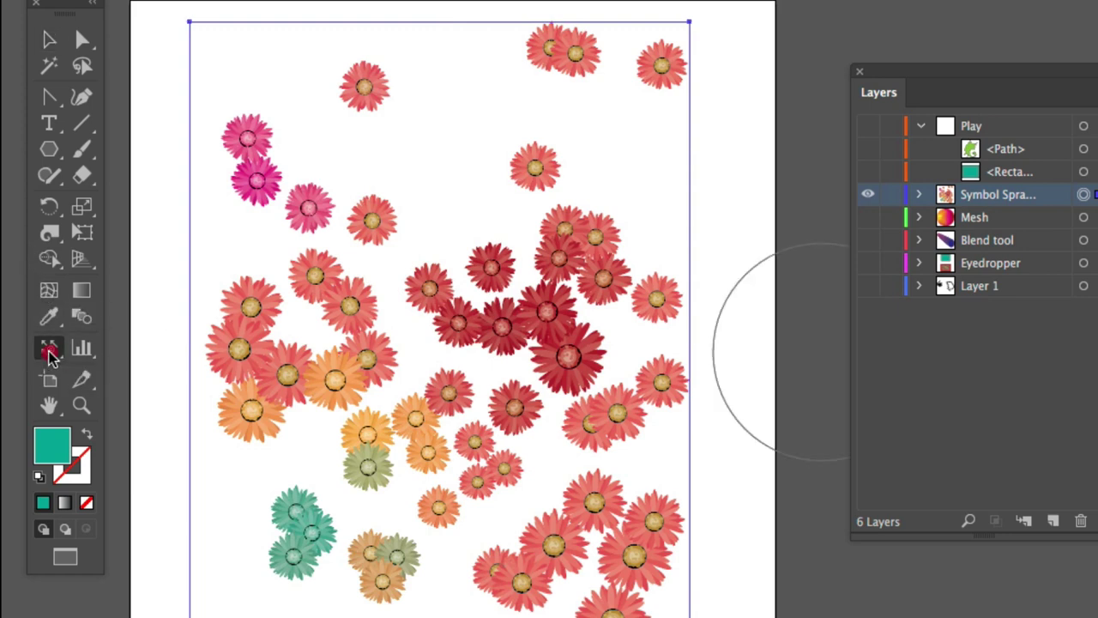
mouse_move(48, 353)
left_mouse_down()
mouse_move(294, 392)
mouse_move(321, 435)
mouse_move(318, 426)
left_mouse_up()
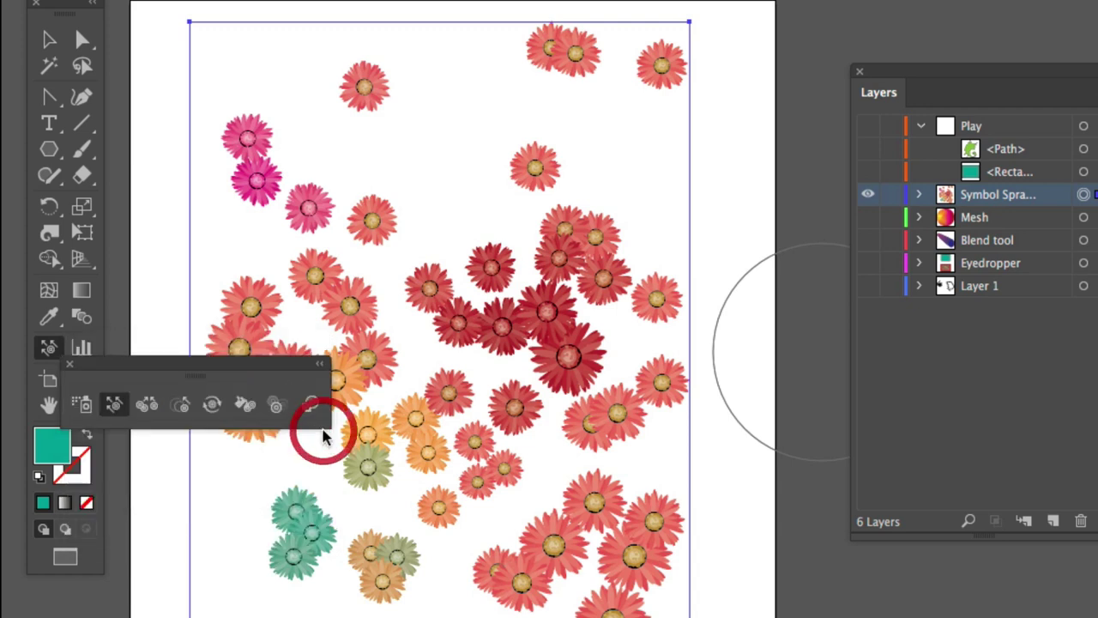
left_click_drag(250, 368, 335, 91)
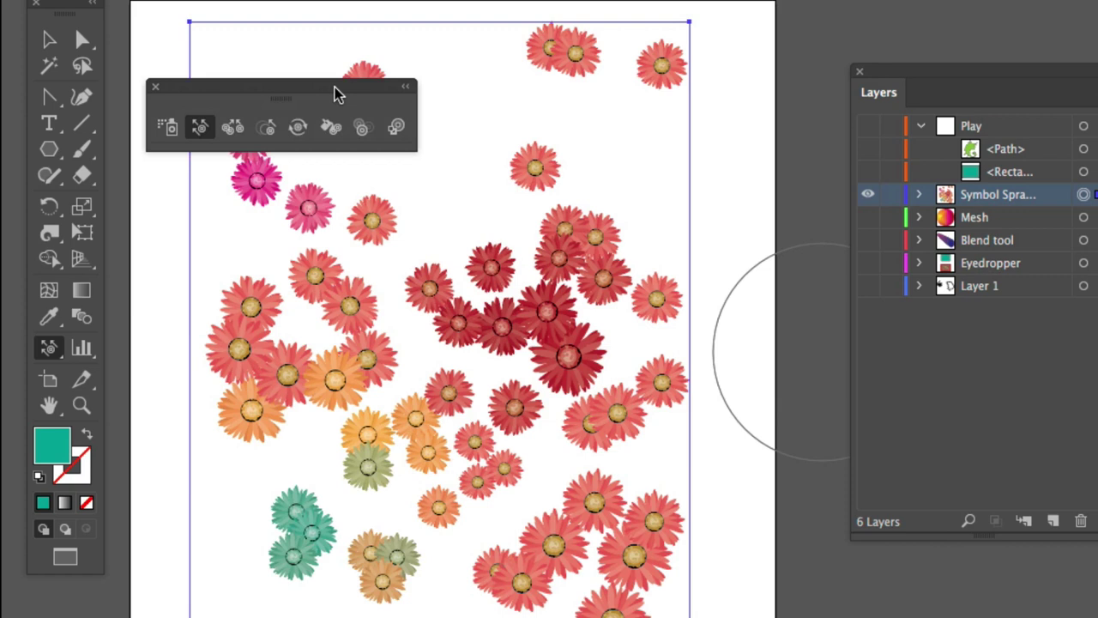
Shorten Artboard 1 by raising its bottom edge and draw a small Artboard 2 at its right edge.
left_click(48, 381)
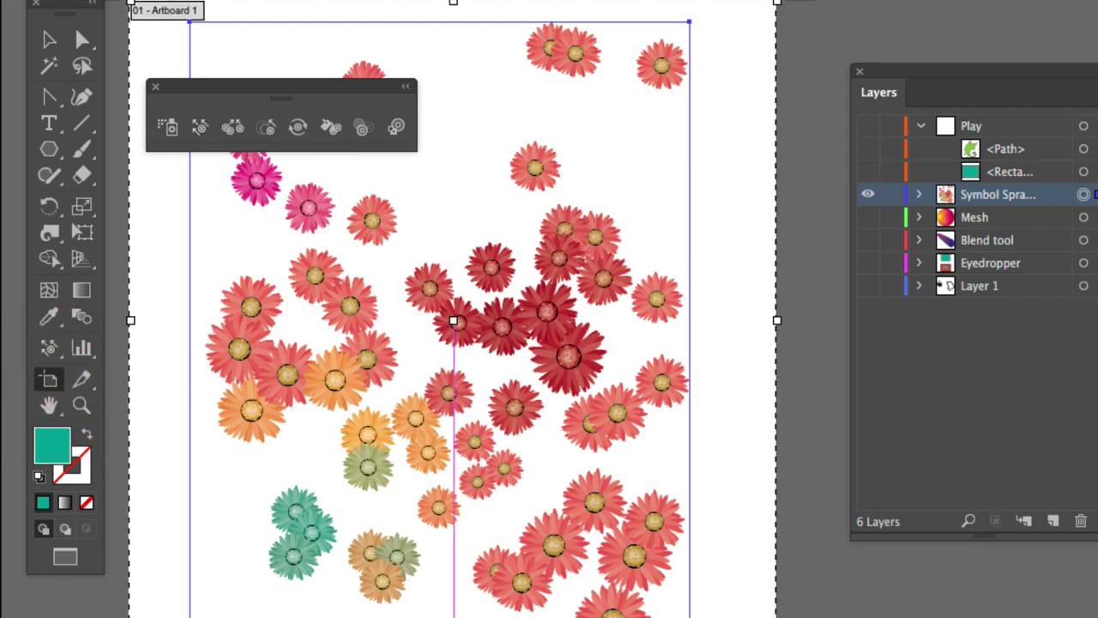
left_click_drag(454, 616, 472, 453)
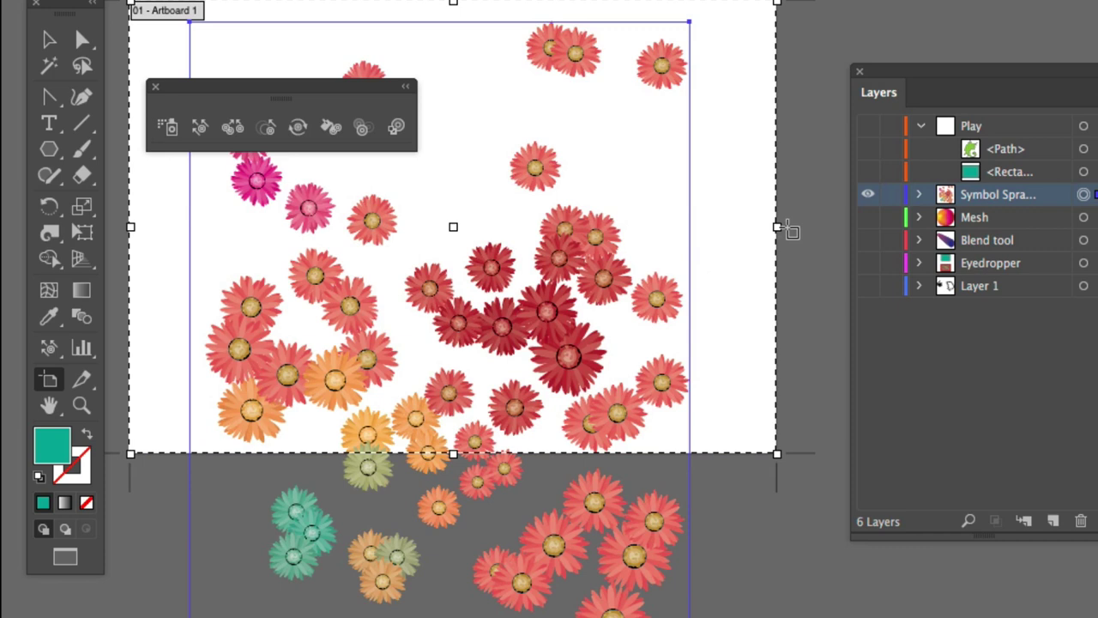
left_click_drag(776, 228, 782, 251)
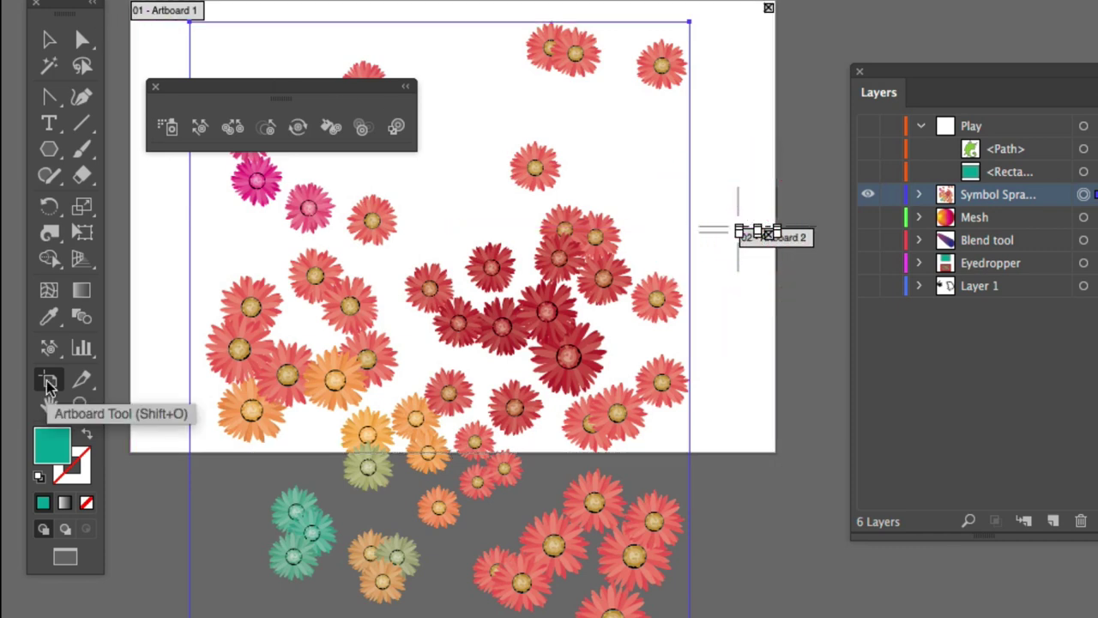
left_click(49, 40)
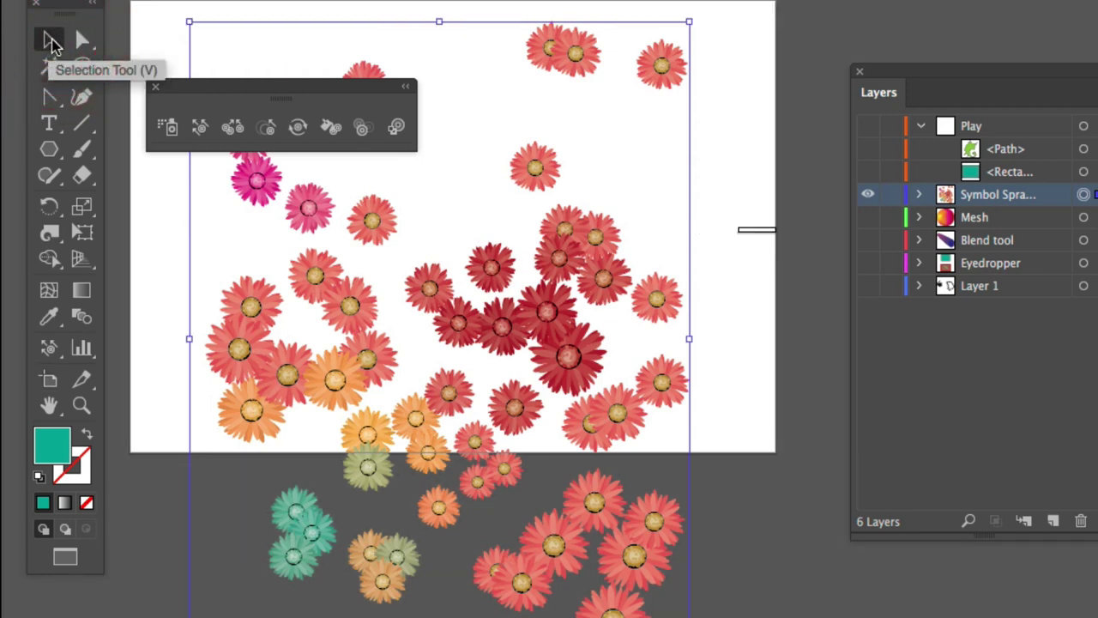
Pan and zoom the view in close on the cluster of dark red flowers.
left_click(49, 408)
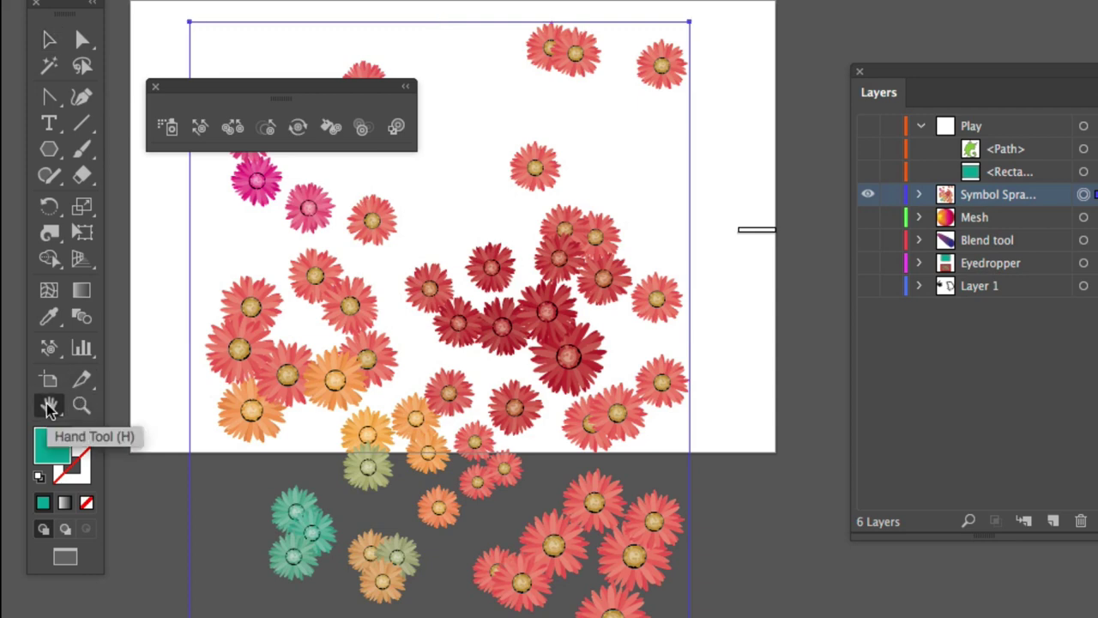
left_click(49, 39)
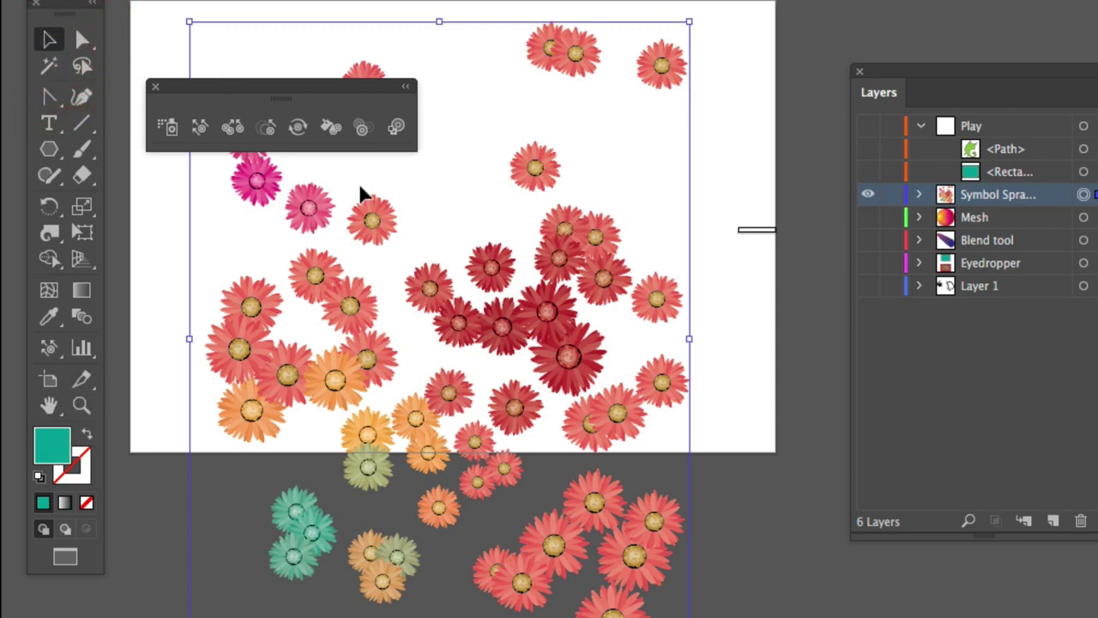
key("space")
left_click_drag(359, 183, 476, 117)
left_click_drag(431, 216, 365, 257)
left_click(431, 292)
scroll(433, 294, "down", 1)
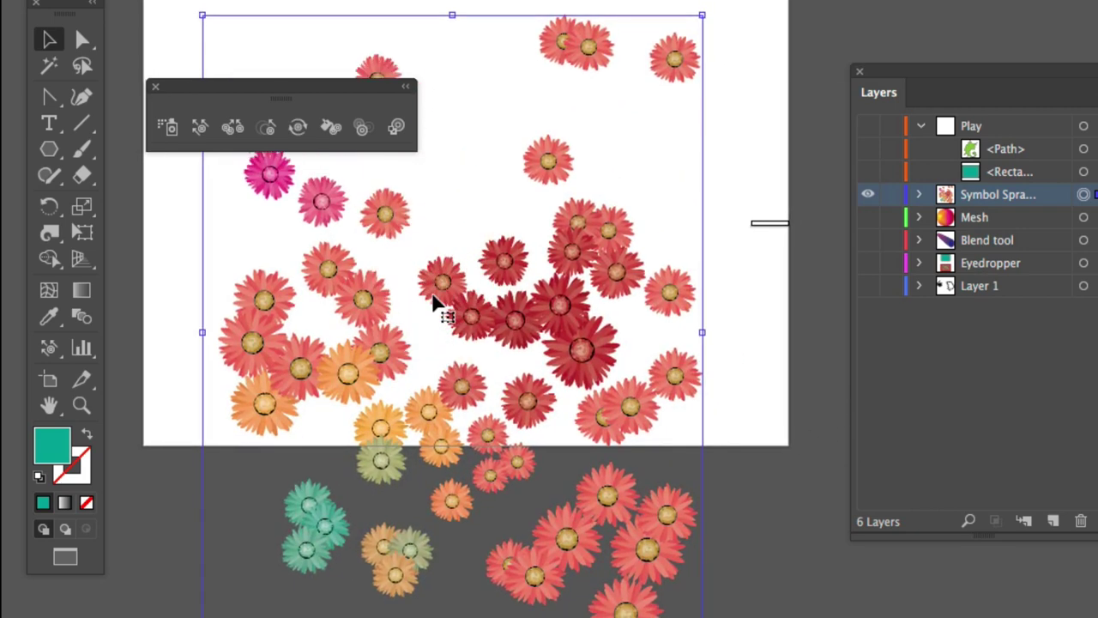
scroll(433, 300, "down", 5)
scroll(433, 301, "up", 7)
scroll(433, 300, "down", 3, "alt")
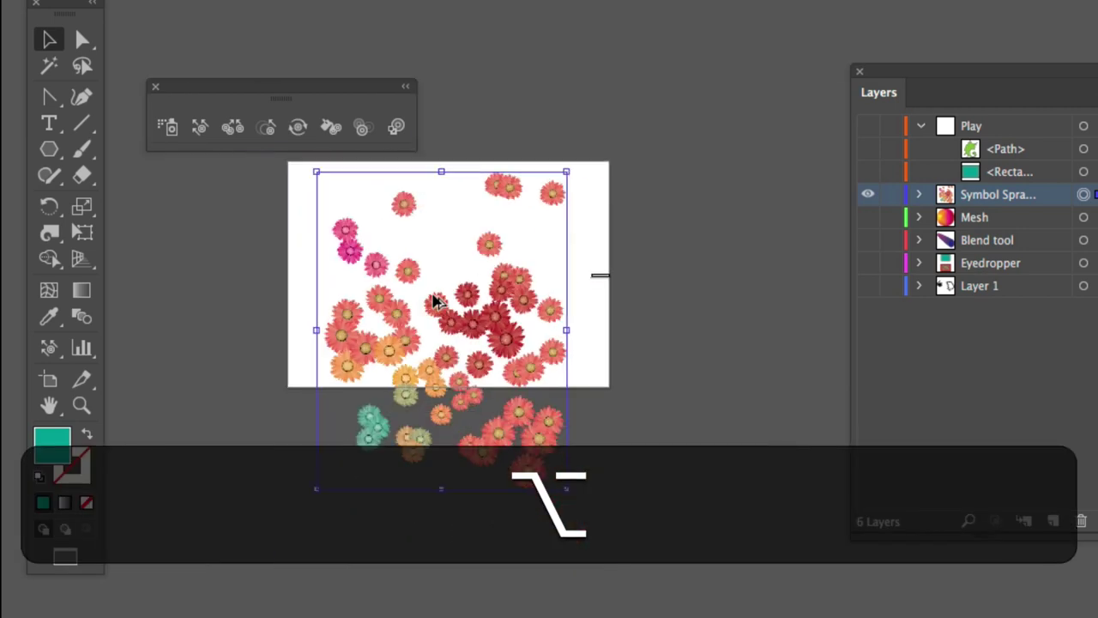
scroll(434, 300, "up", 3, "alt")
scroll(434, 300, "up", 2, "alt")
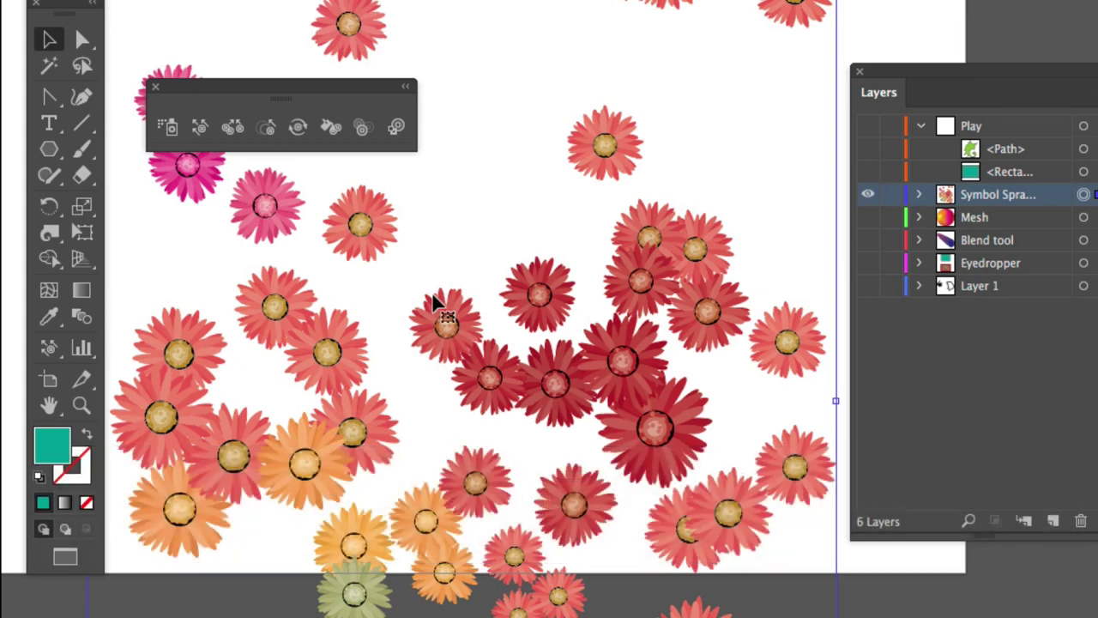
Hide the flowers, show the Eyedropper layer, and shrink and move its two rectangles near the top.
left_click(867, 194)
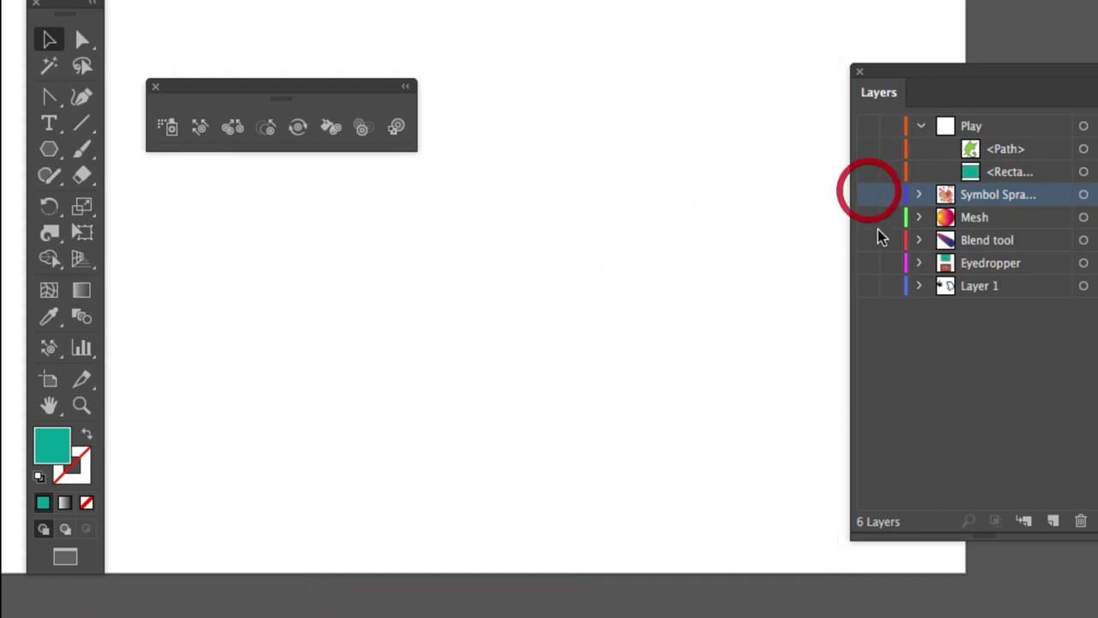
left_click(867, 262)
left_click(1083, 263)
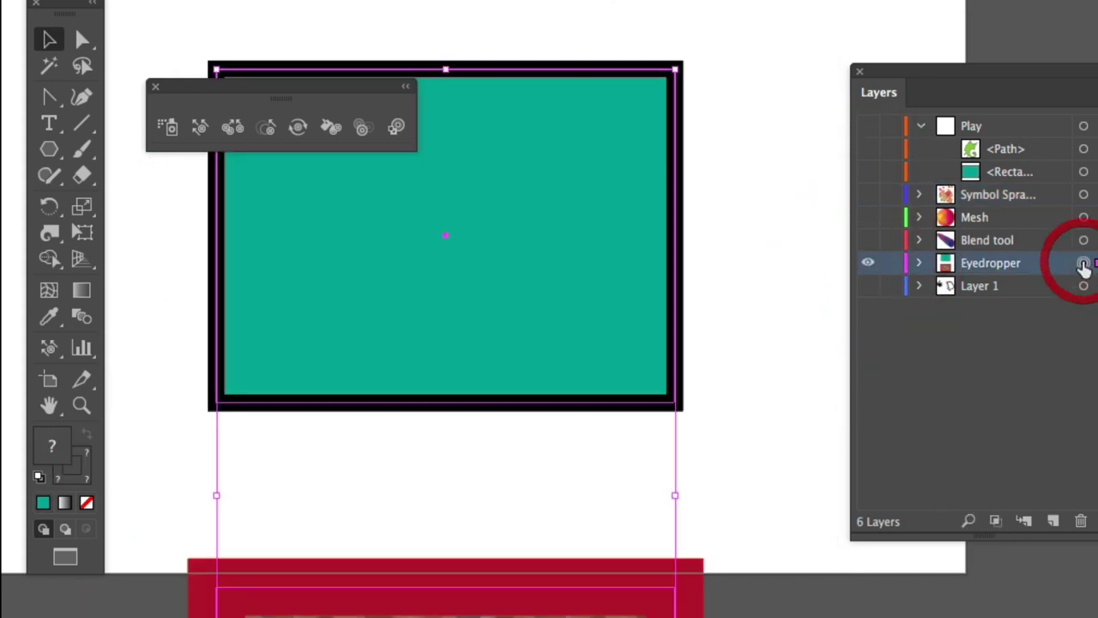
left_click_drag(675, 69, 544, 197)
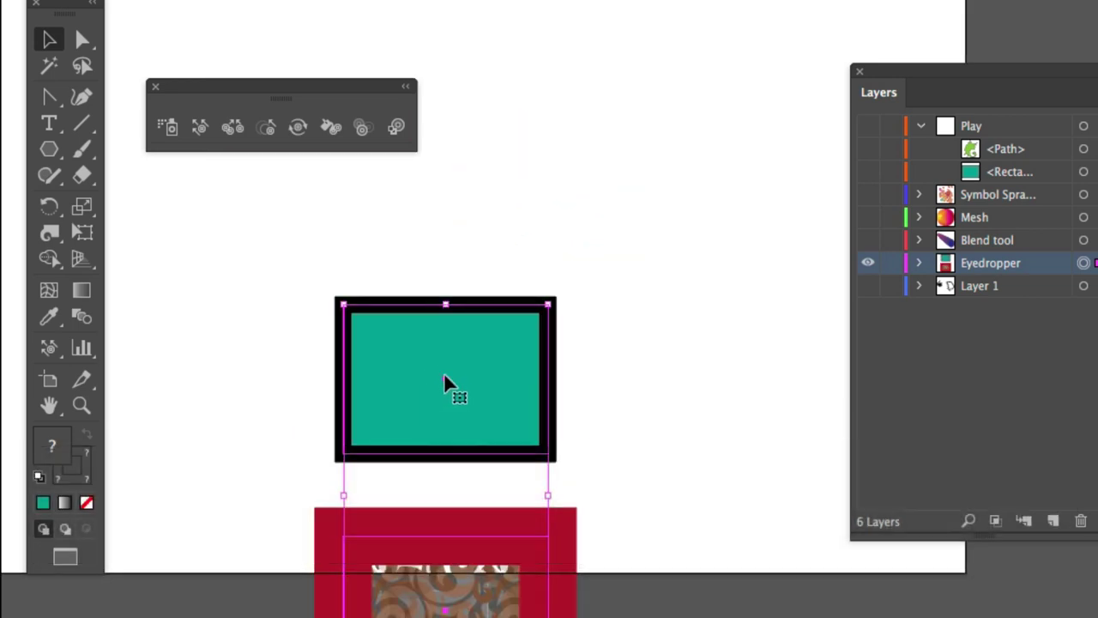
left_click_drag(443, 375, 515, 126)
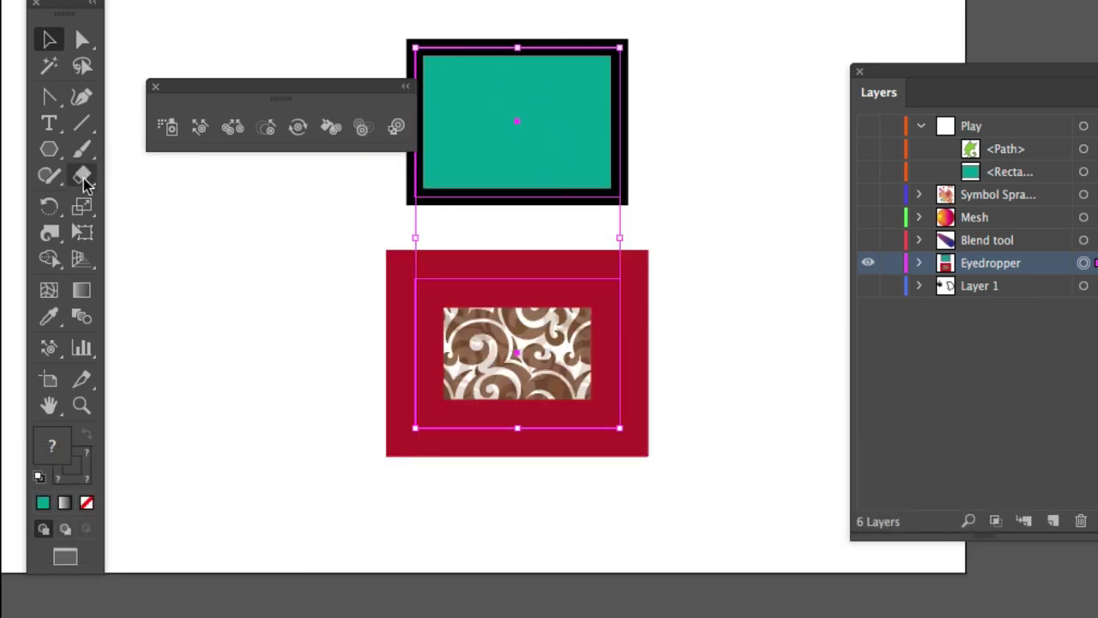
Apply the red frame's crimson border and swirl-pattern fill to the teal box with the Eyedropper.
left_click(698, 29)
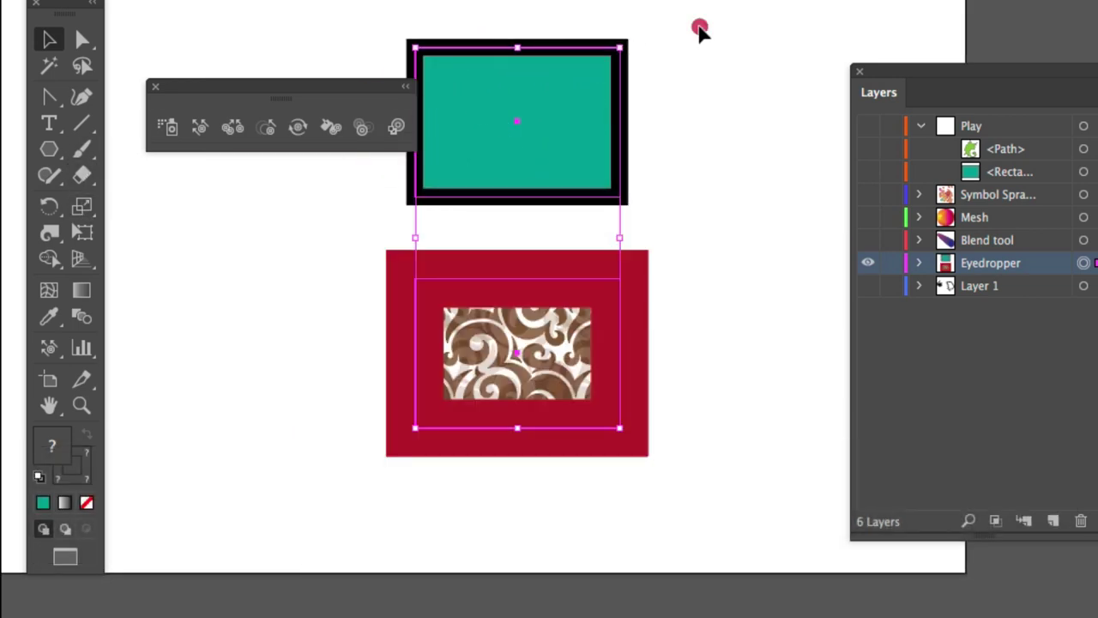
left_click(564, 290)
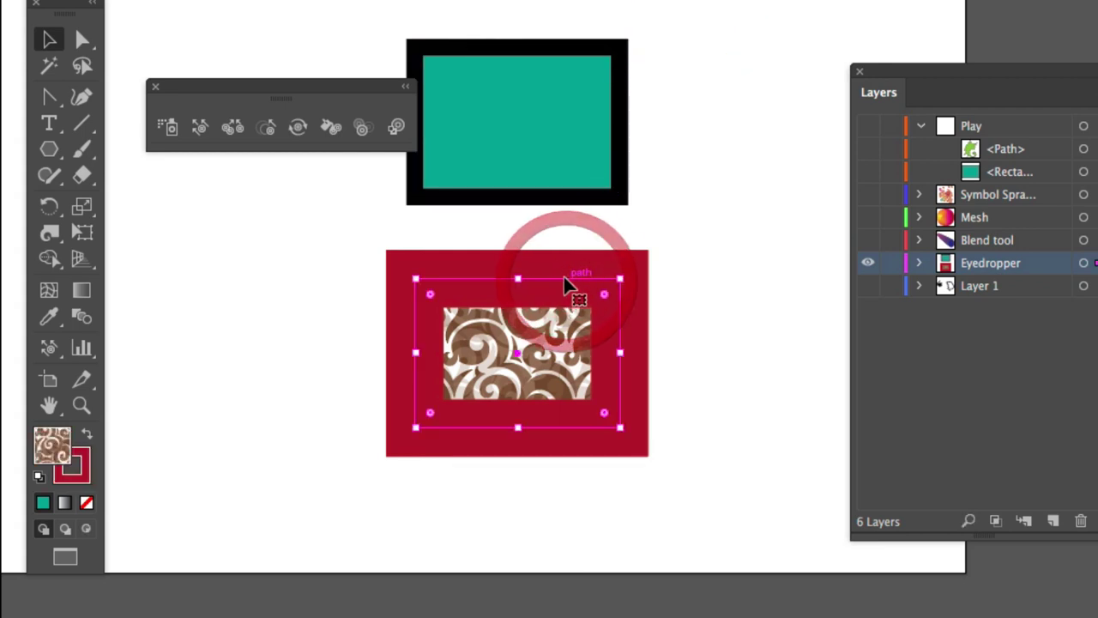
left_click(546, 122)
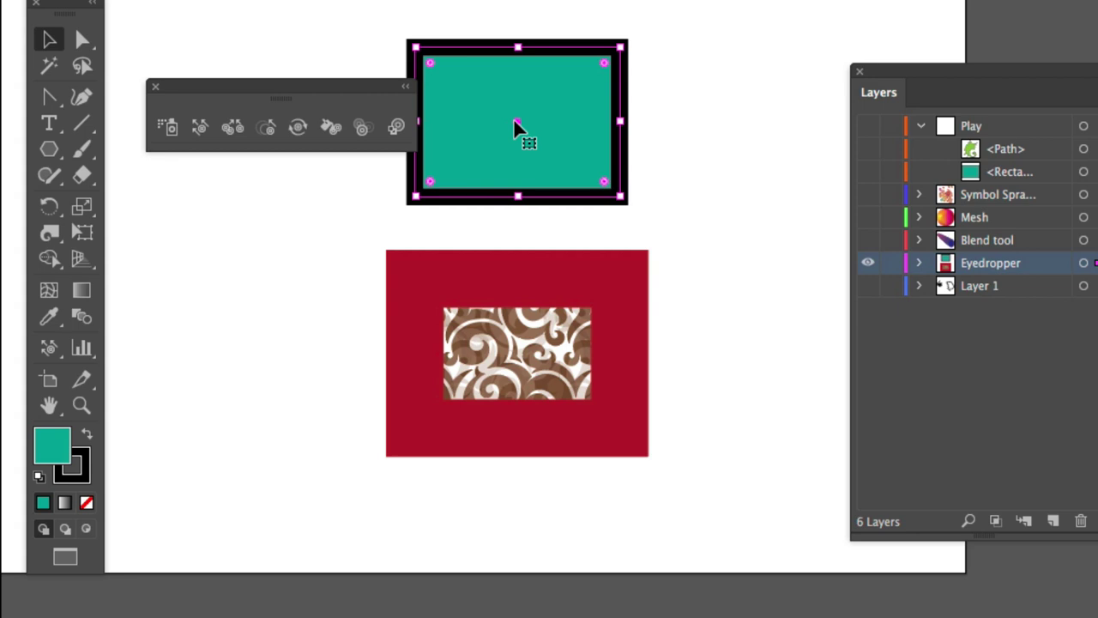
left_click(155, 87)
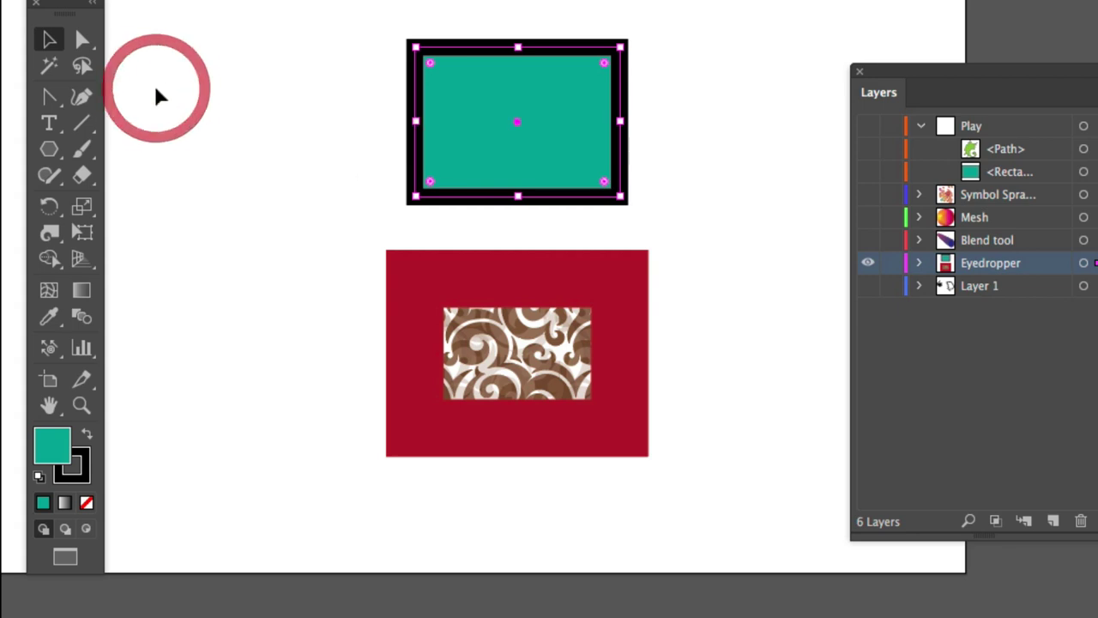
left_click(50, 318)
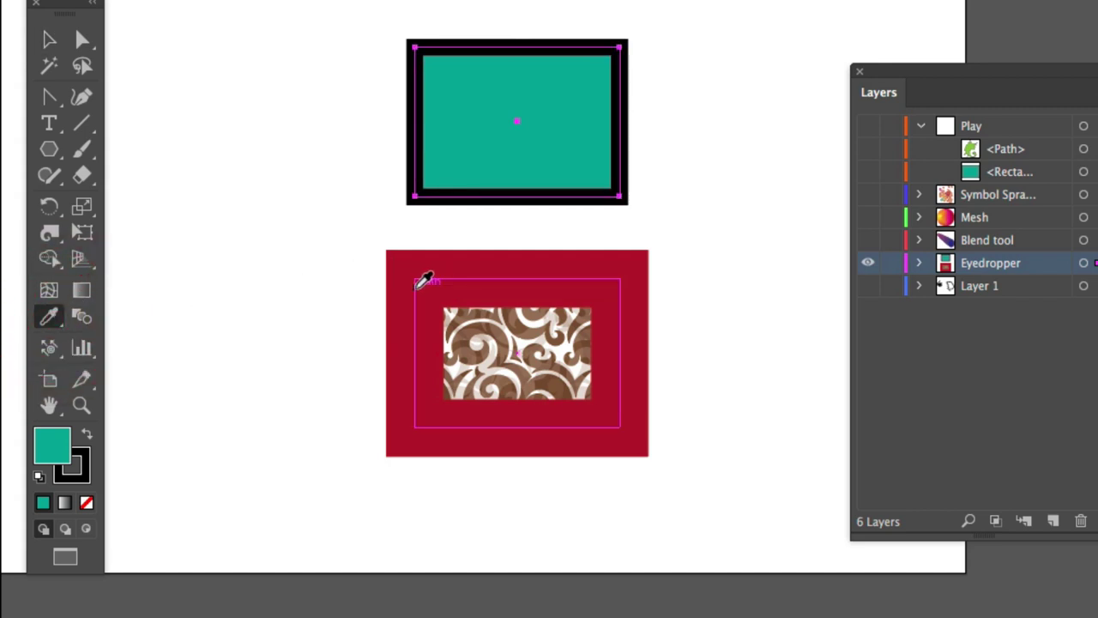
left_click(418, 287)
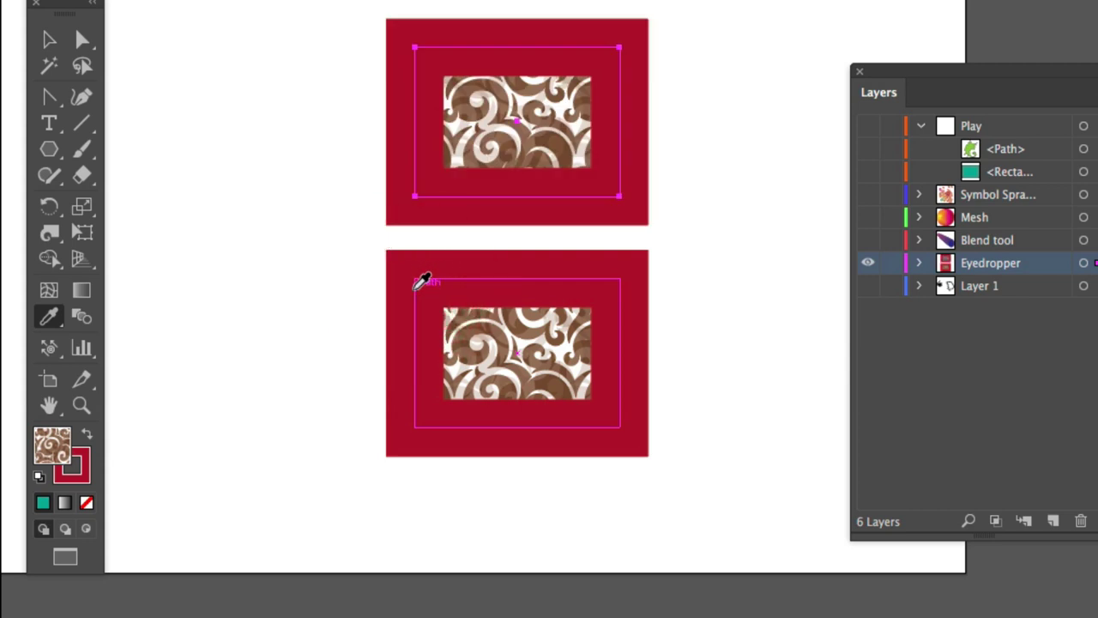